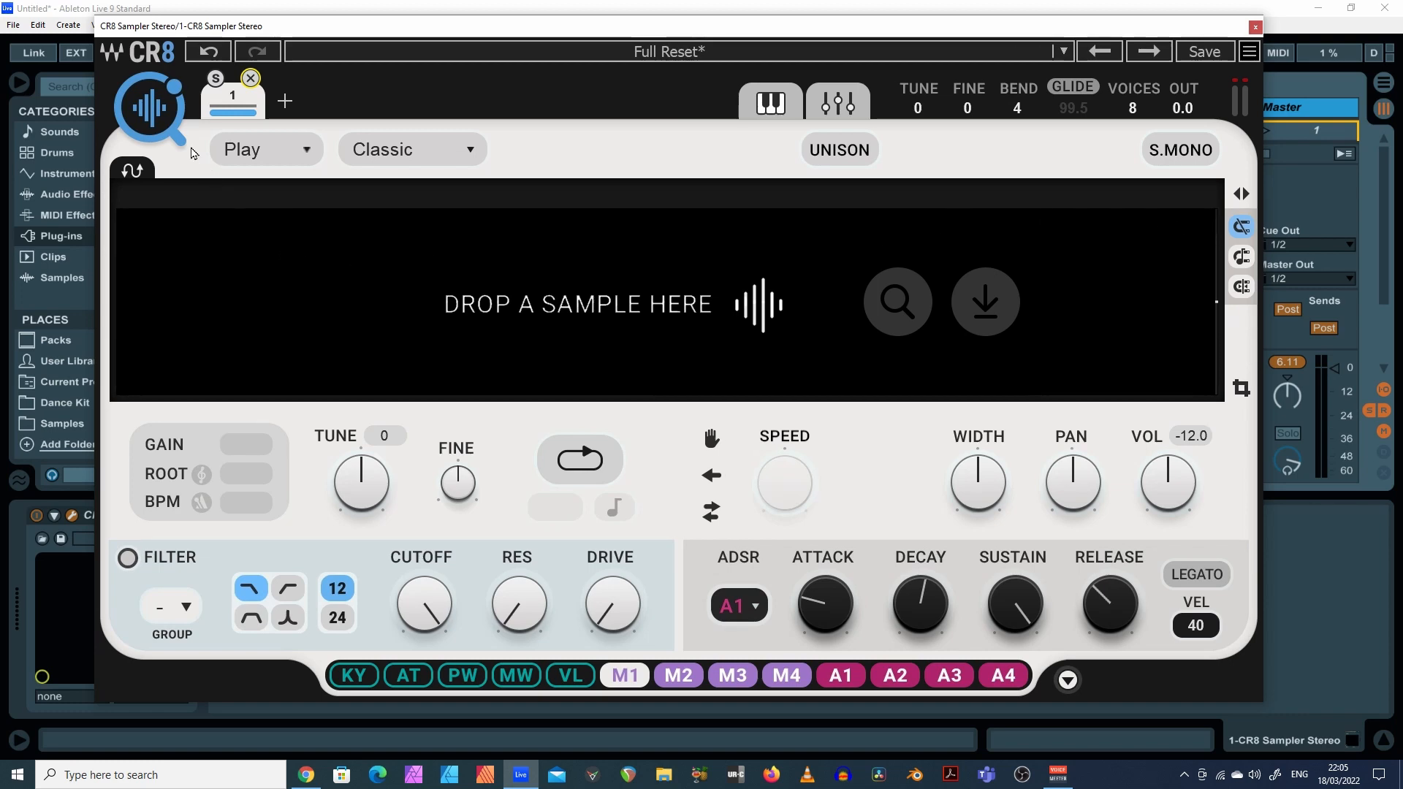
Open the COSMOS sample finder in its map view, enable all local folders and audition a one-shot sample
{"action": "left_click", "coordinate": [898, 302]}
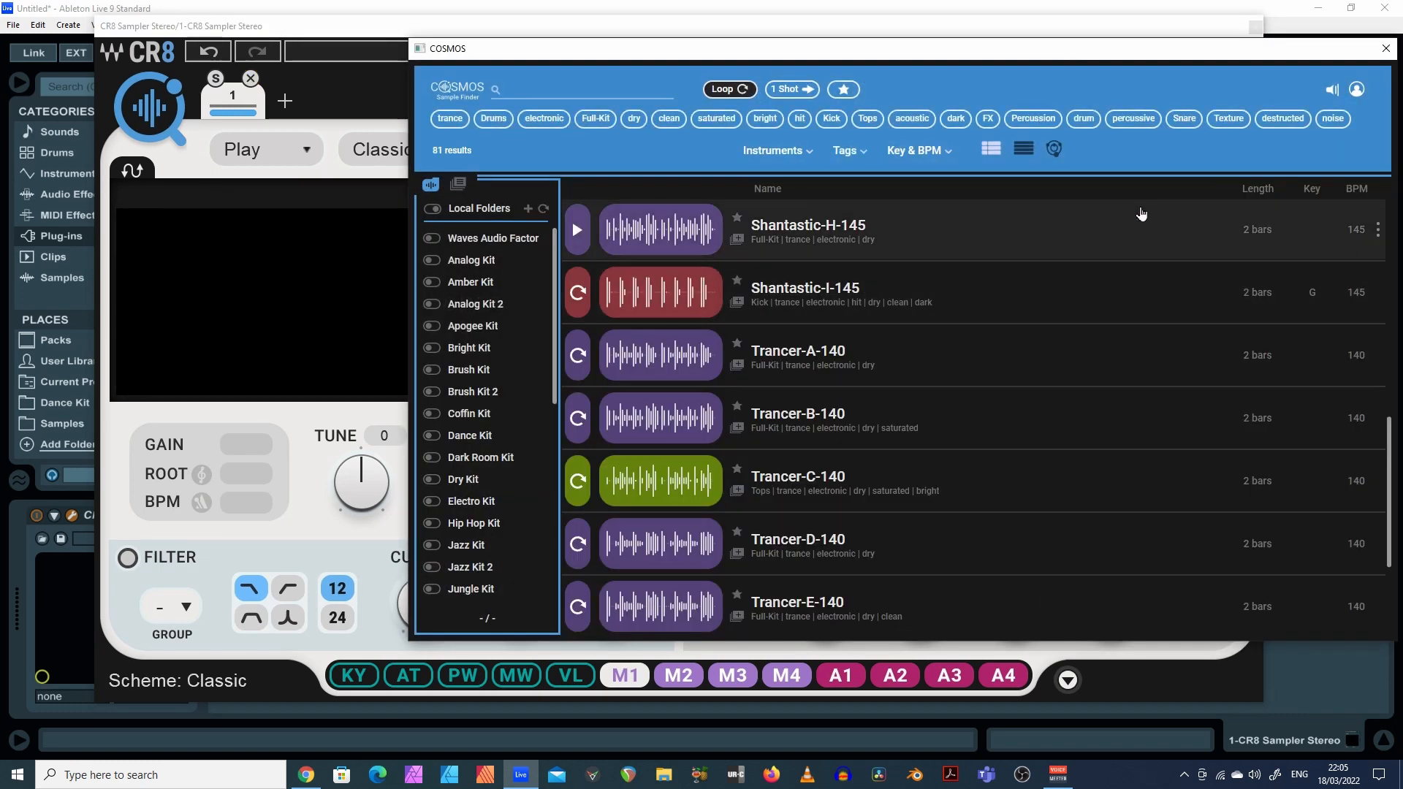
{"action": "left_click", "coordinate": [1054, 149]}
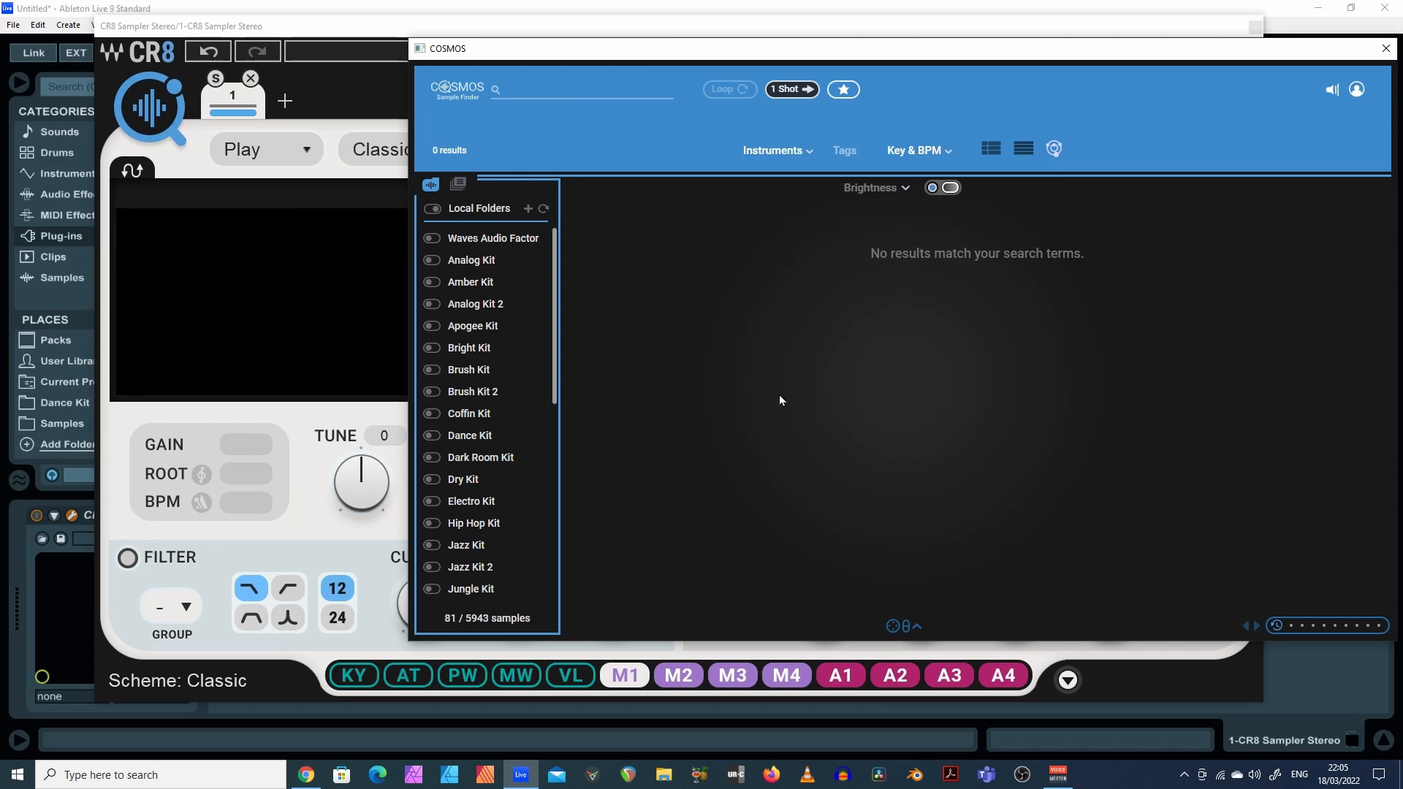
{"action": "left_click", "coordinate": [437, 213]}
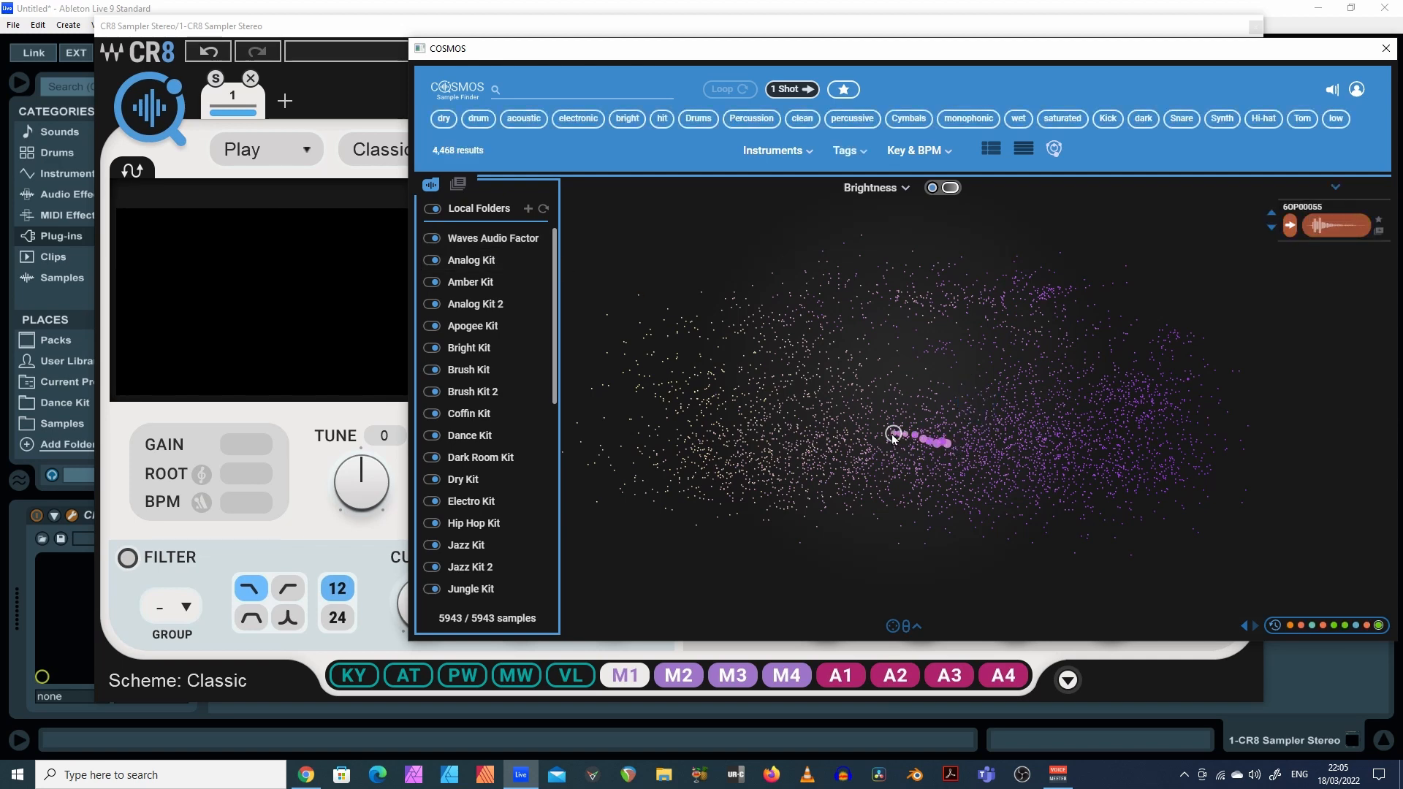
{"action": "left_click", "coordinate": [883, 436]}
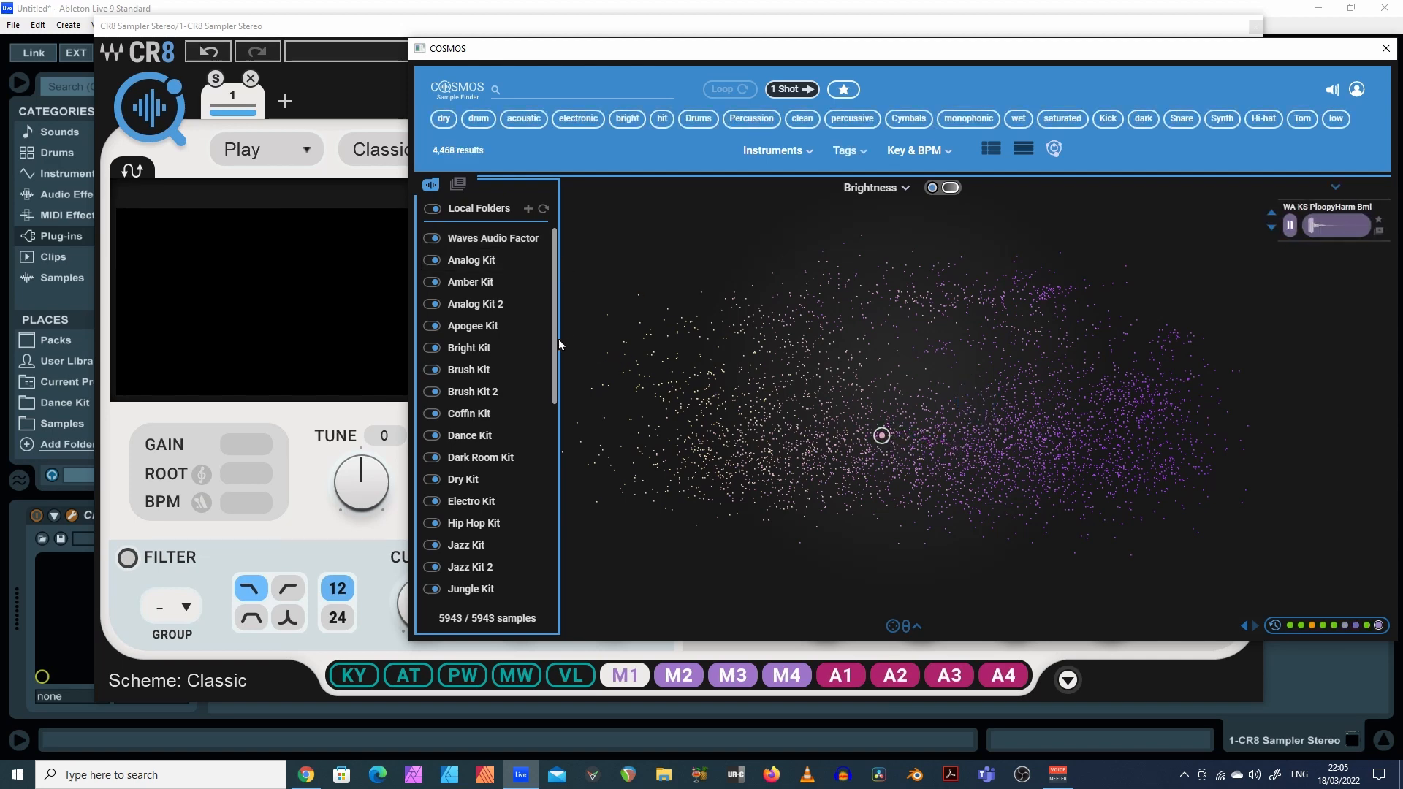
Disable all local folders and enable only the Loops - Trance Drum folder
{"action": "left_click_drag", "start_coordinate": [556, 340], "coordinate": [555, 520]}
{"action": "left_click", "coordinate": [433, 209]}
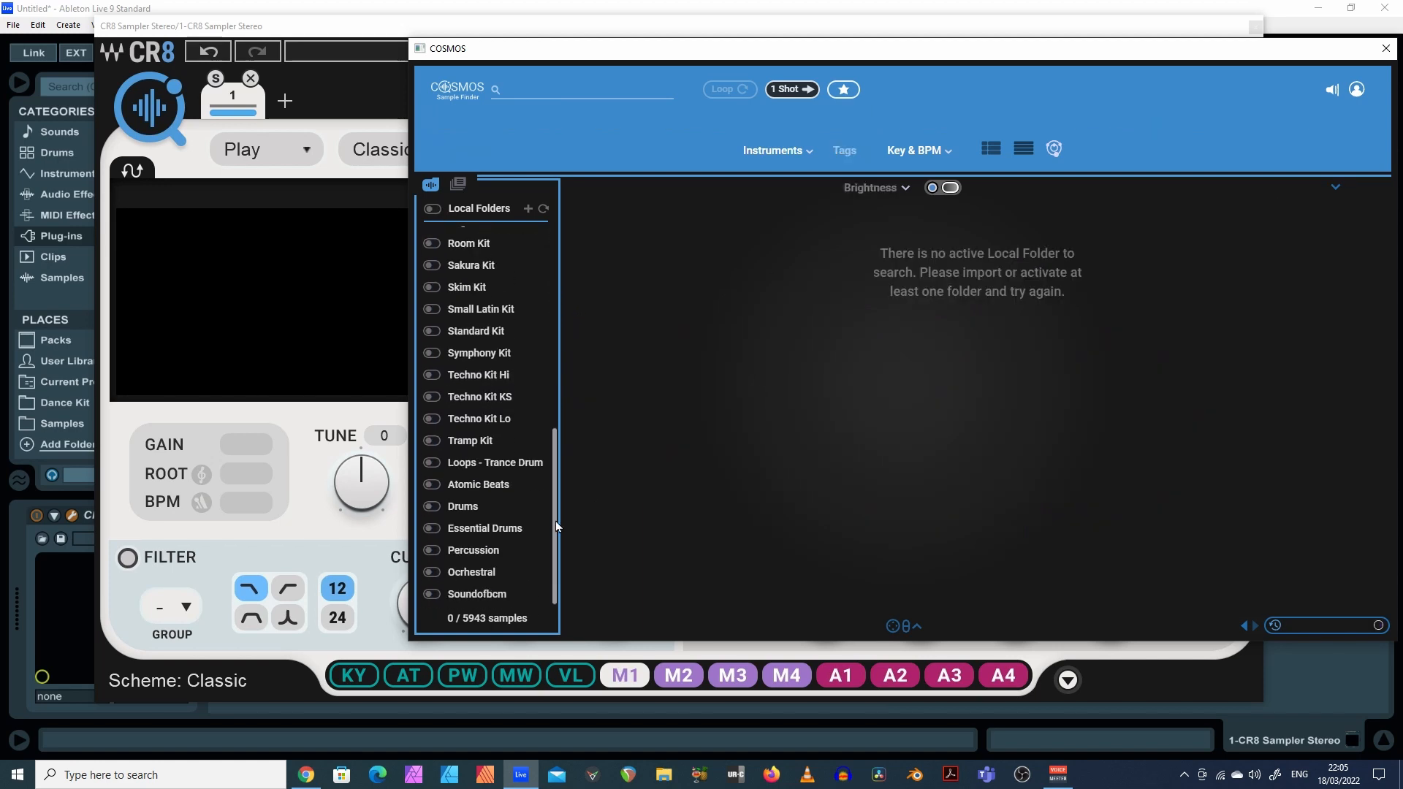
{"action": "left_click", "coordinate": [434, 464]}
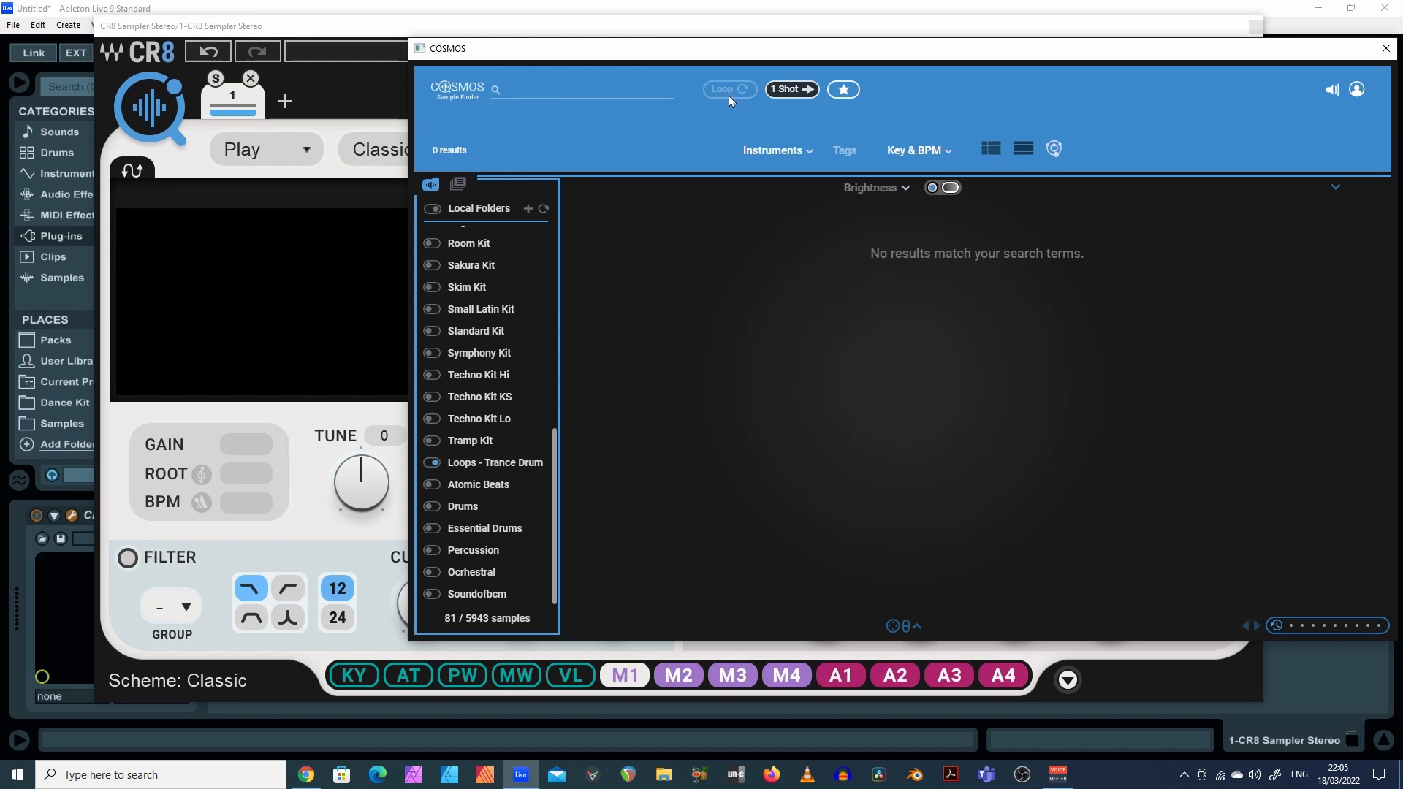
List the trance drum loops, try the compact layout and return to the list with waveforms
{"action": "left_click", "coordinate": [998, 154]}
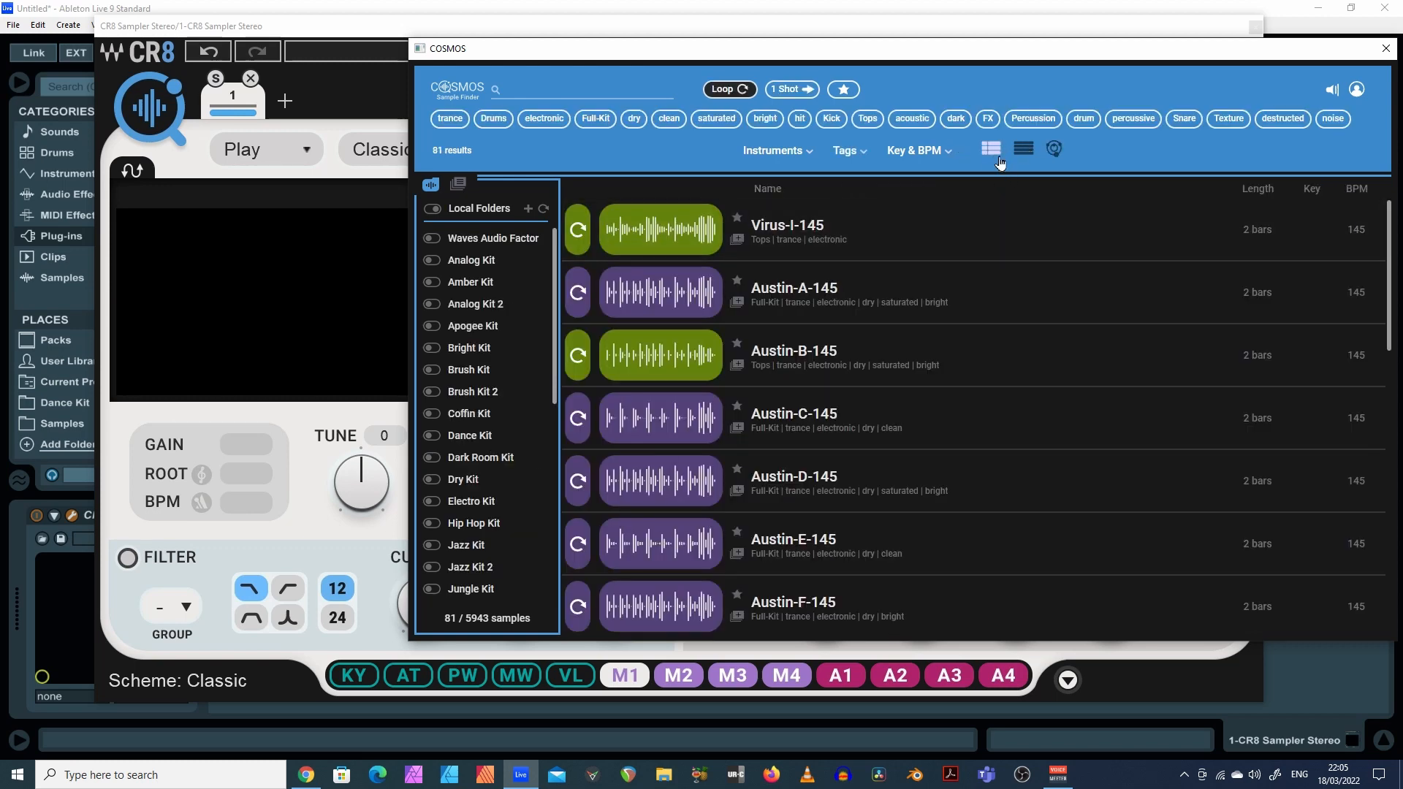
{"action": "left_click", "coordinate": [1001, 155]}
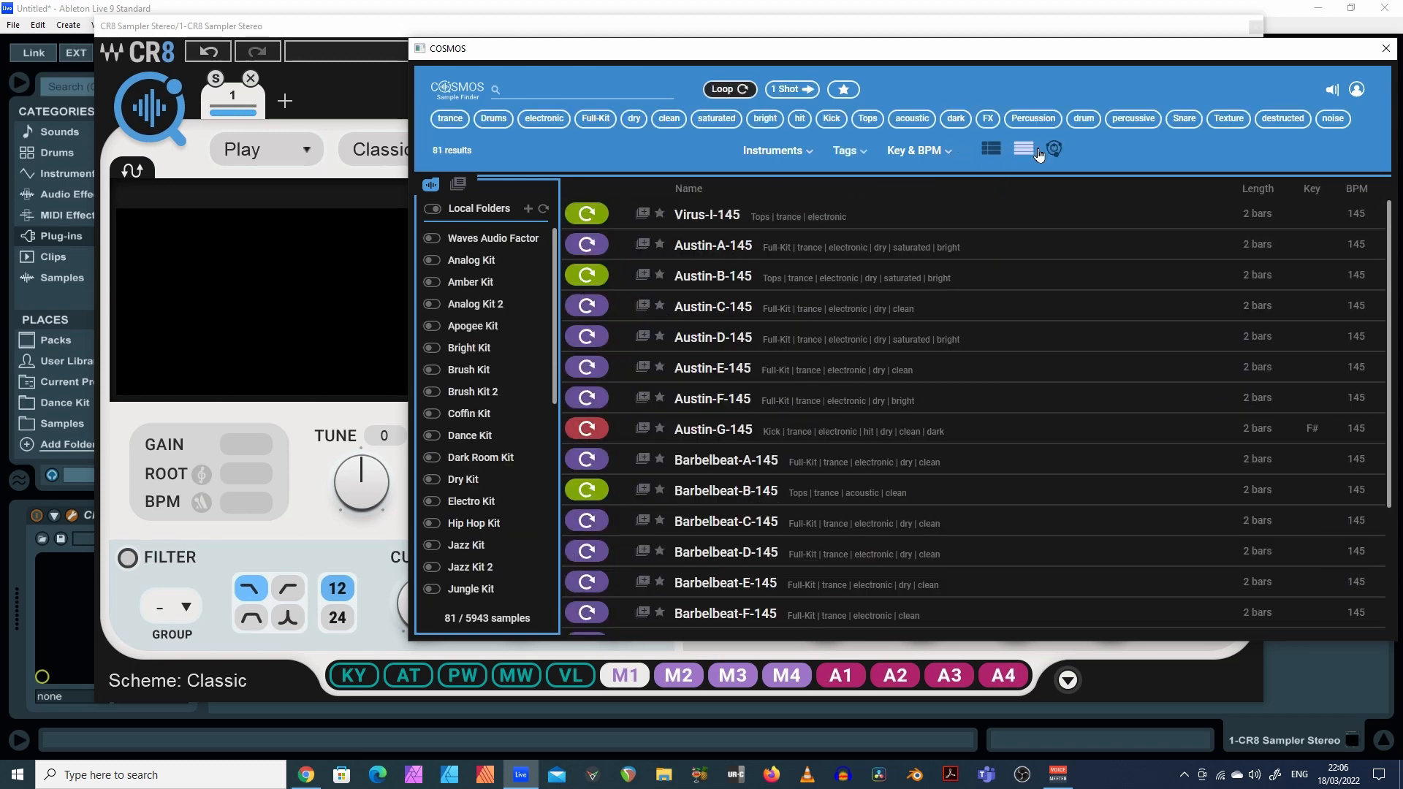
{"action": "left_click", "coordinate": [992, 152]}
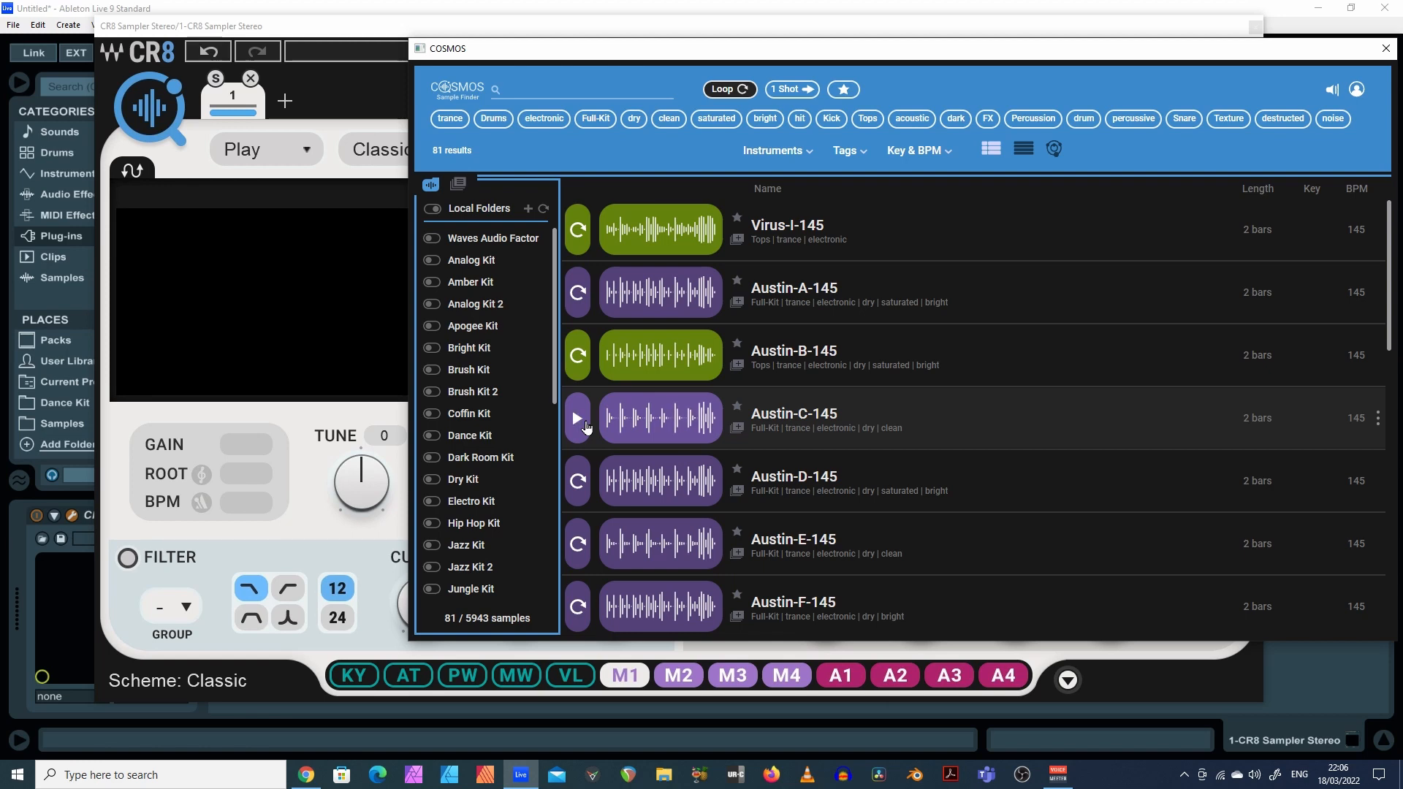
Load the Austin-C-145 loop into the sampler, close the sample finder and play the loop
{"action": "left_click_drag", "start_coordinate": [337, 330], "coordinate": [337, 330]}
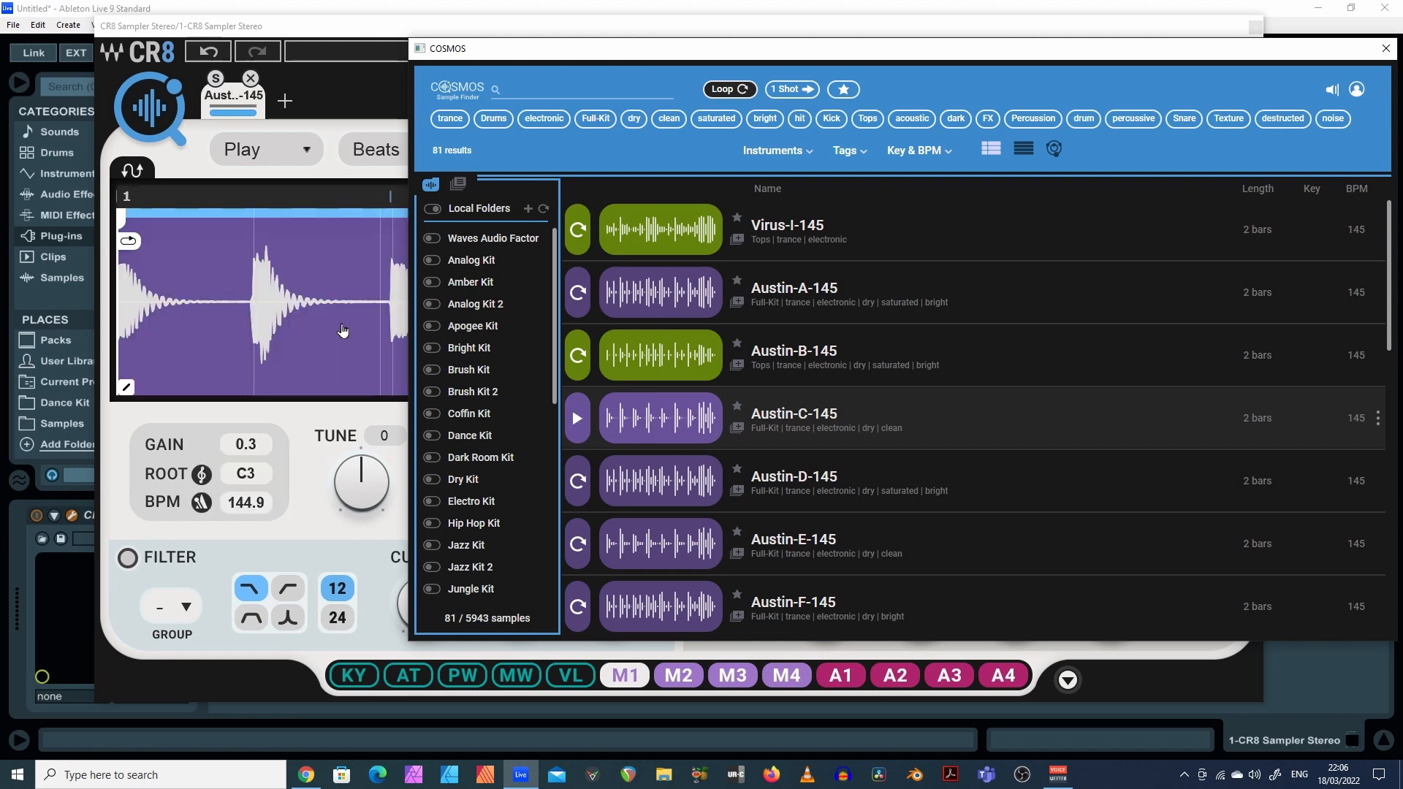
{"action": "left_click", "coordinate": [1385, 48]}
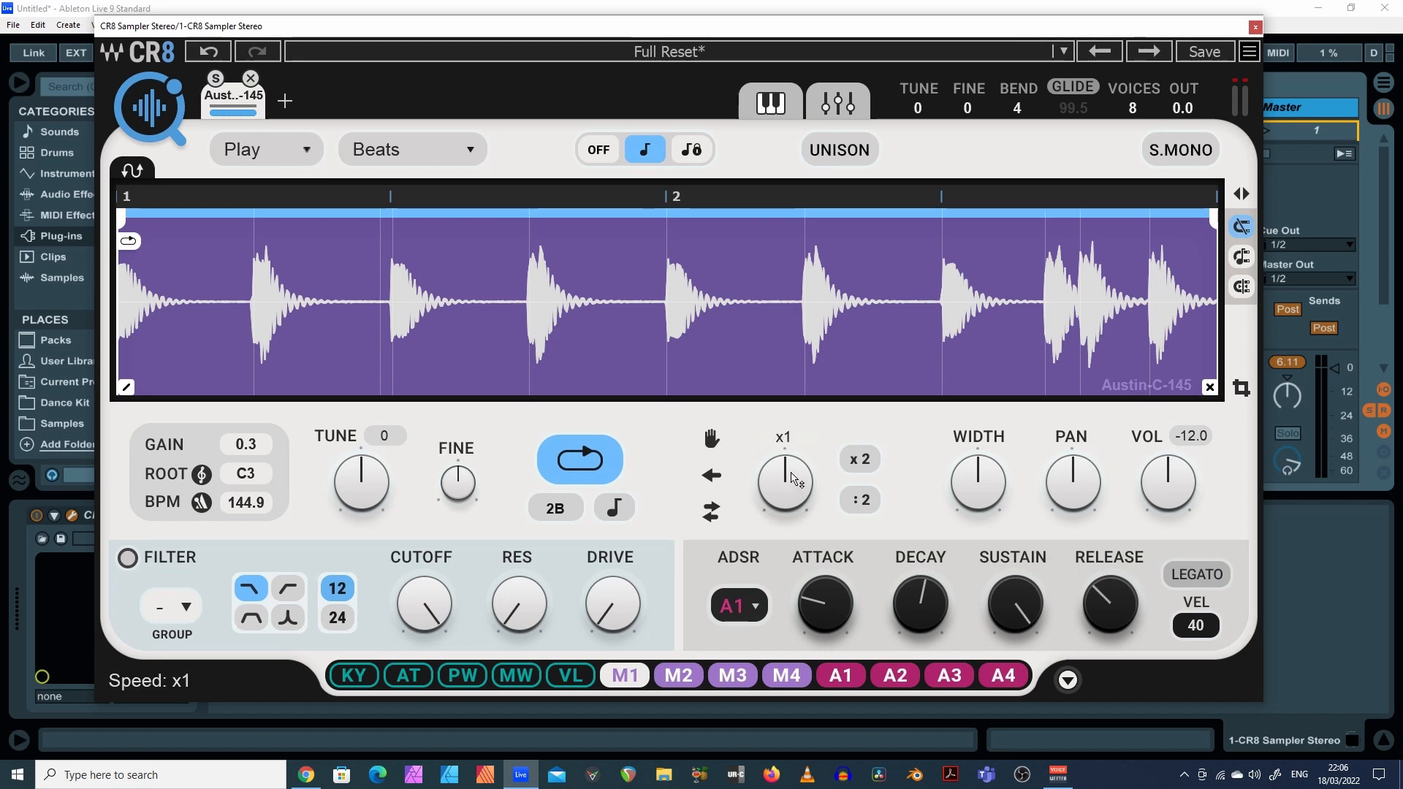
{"action": "key", "text": "space"}
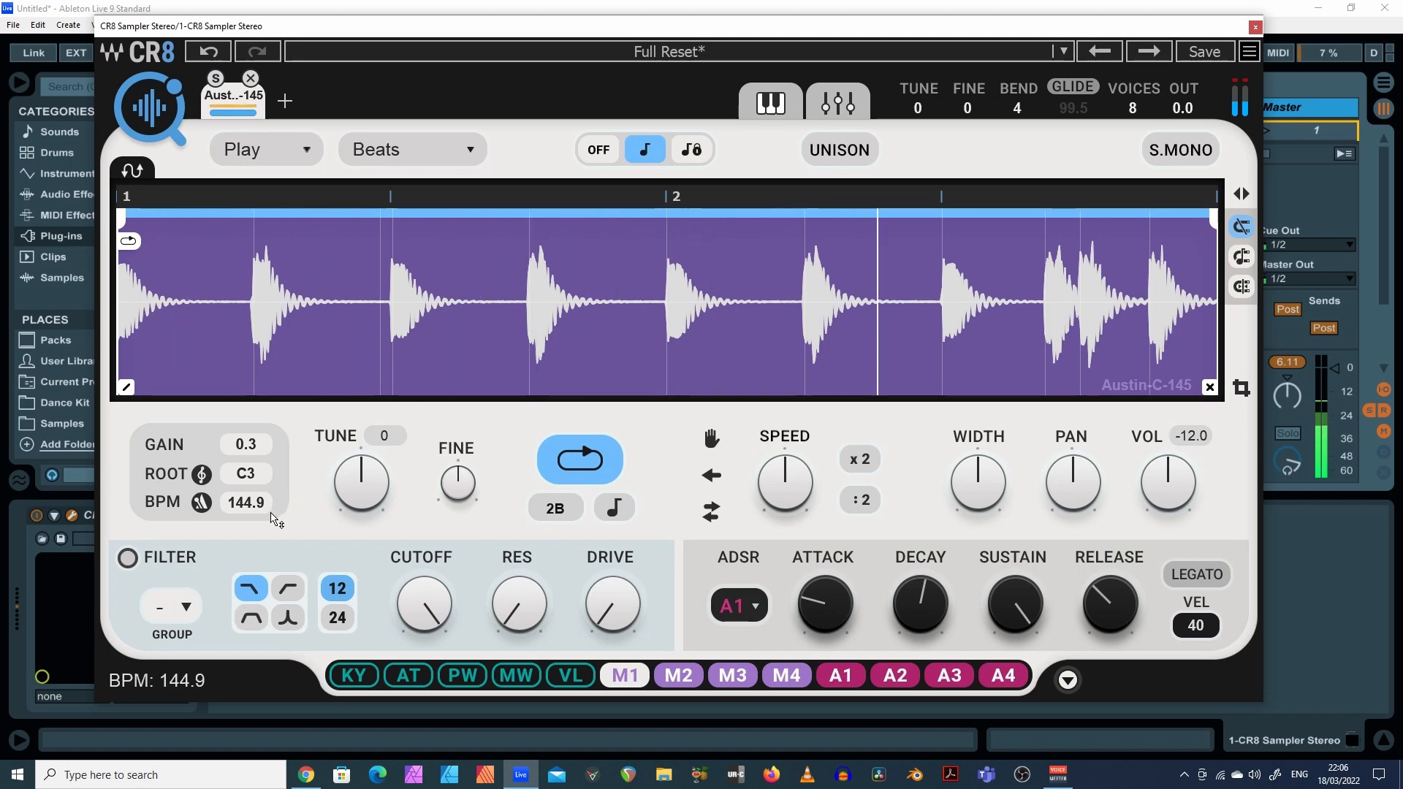
Turn tempo sync off for the sample and raise its volume to 0.0, checking it by playing a note
{"action": "left_click", "coordinate": [596, 150]}
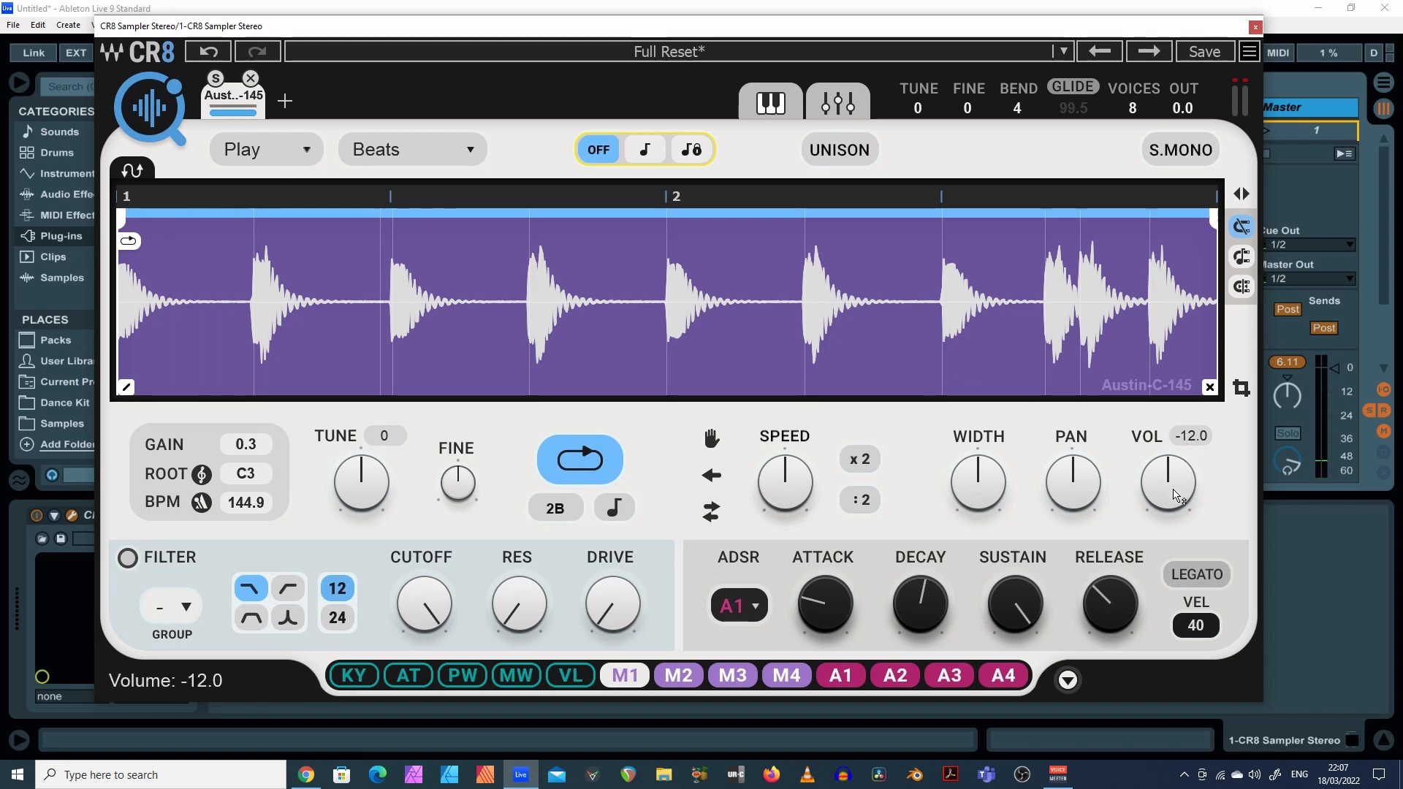
{"action": "left_click_drag", "start_coordinate": [1178, 486], "coordinate": [1178, 425]}
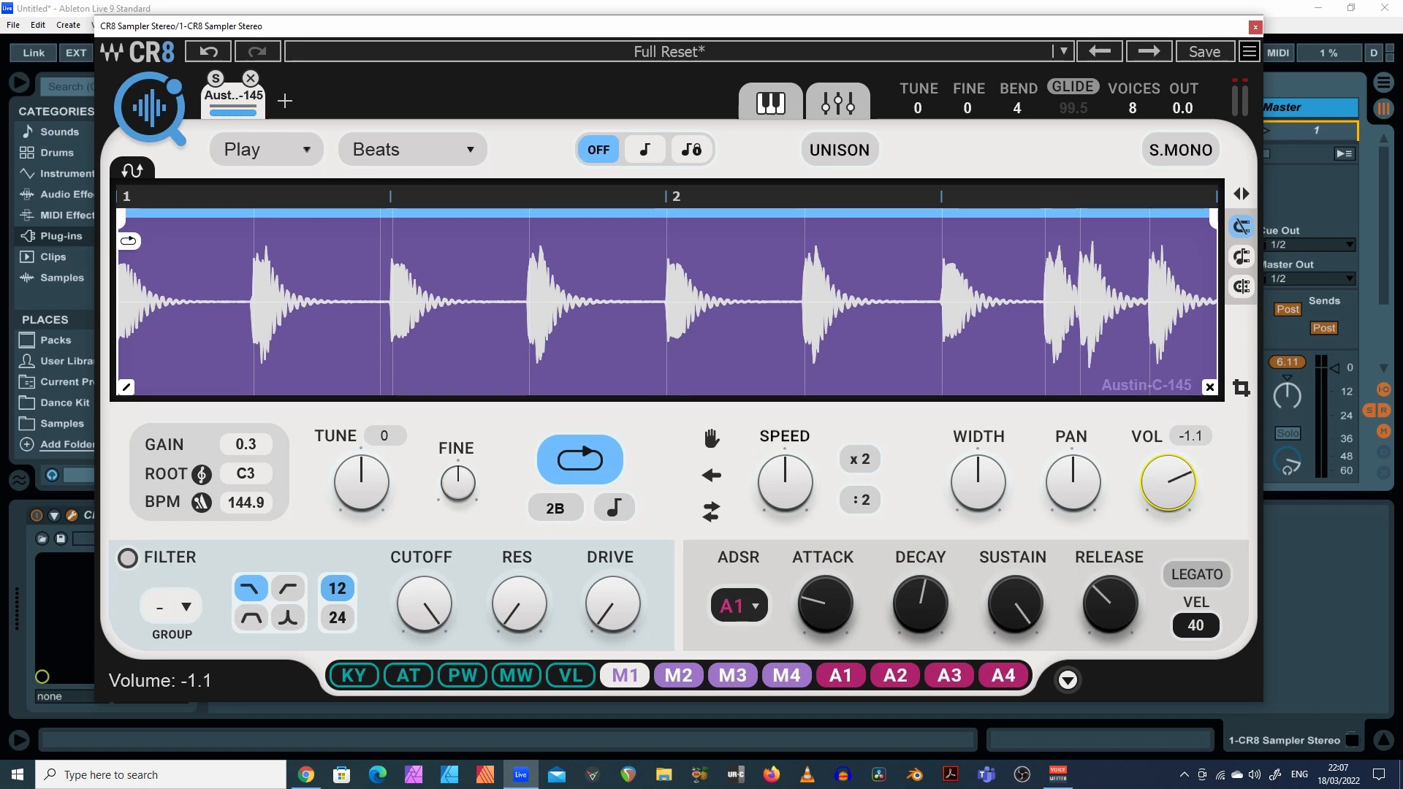
{"action": "left_click_drag", "start_coordinate": [1178, 420], "coordinate": [1178, 413]}
{"action": "key", "text": "a"}
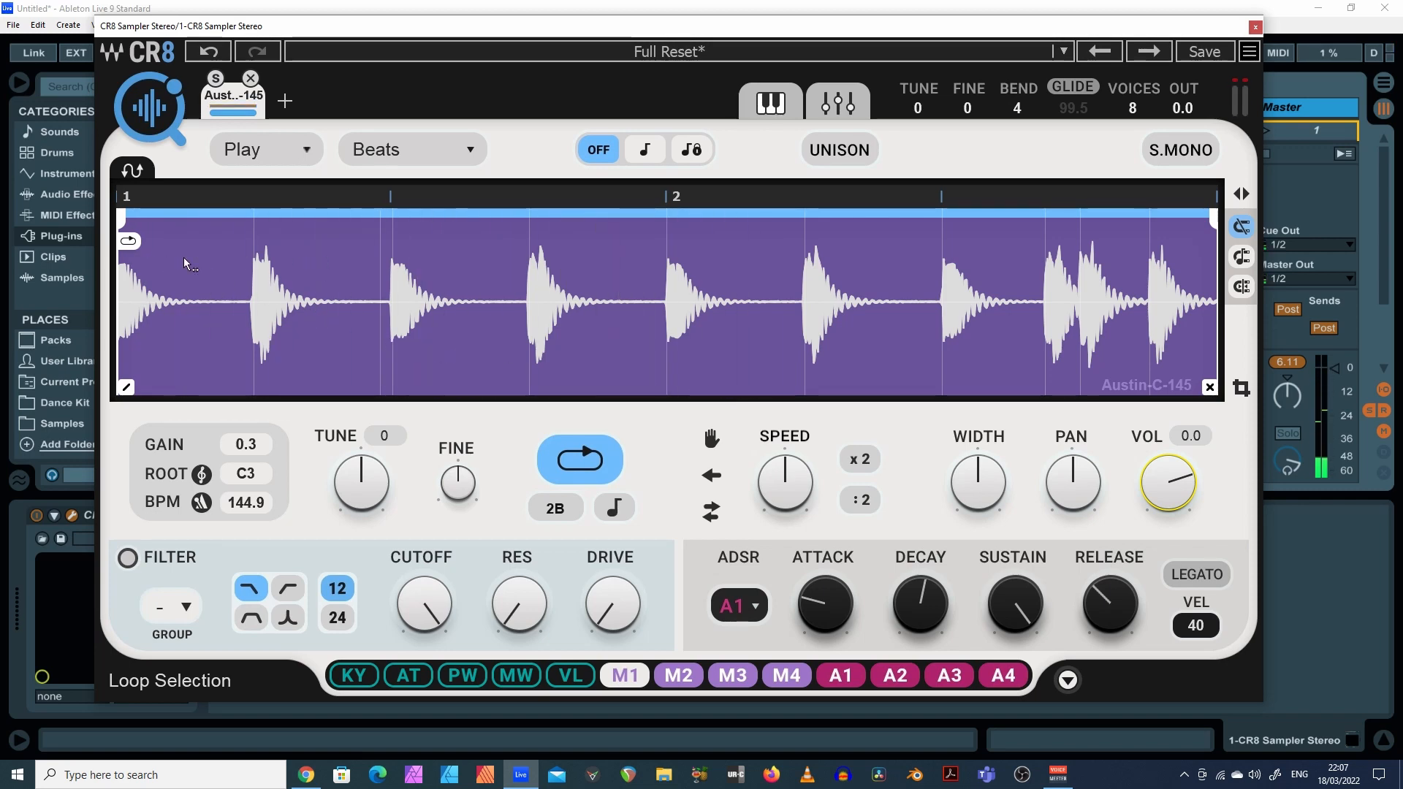
Try nudging the grid offset slightly and move the grid back to the sample's start
{"action": "left_click", "coordinate": [1248, 198]}
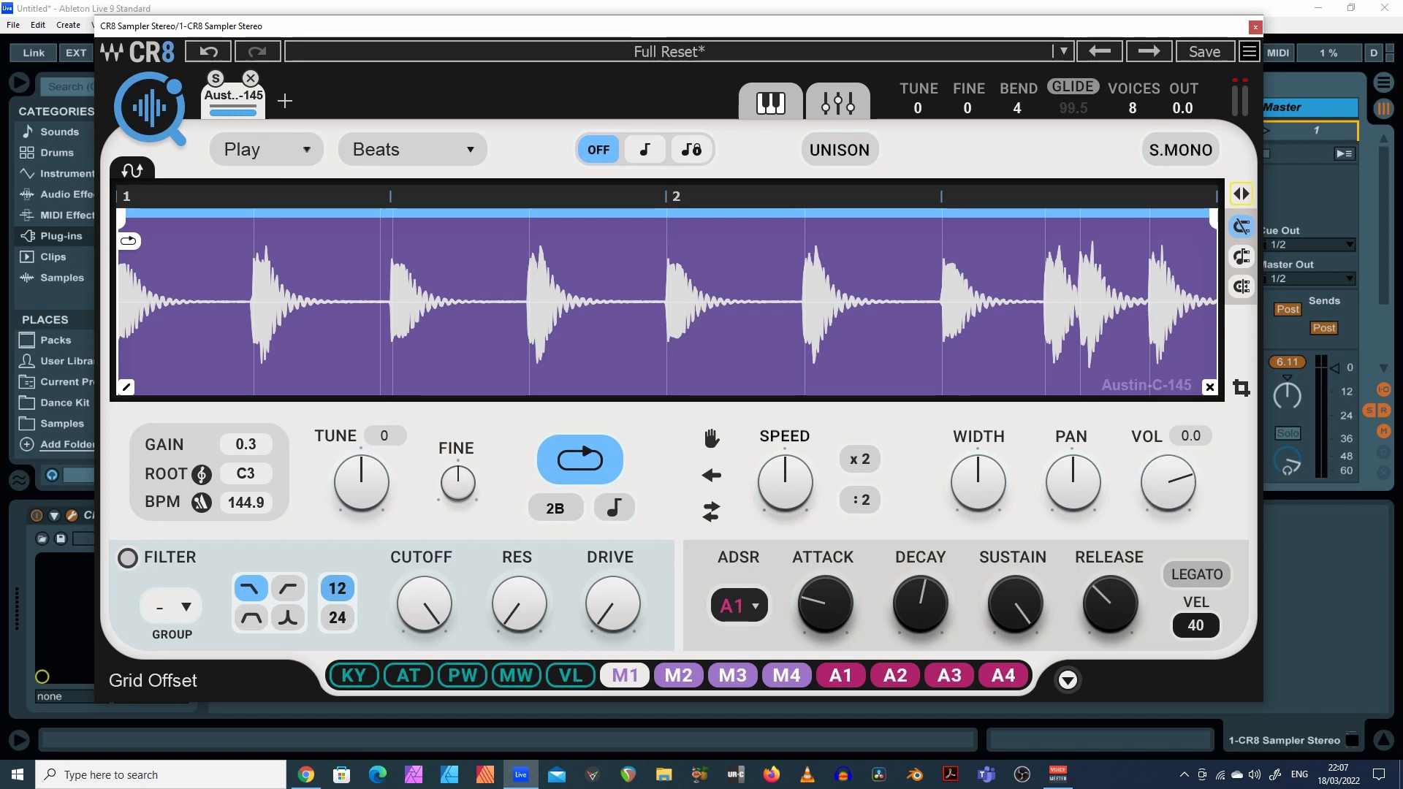
{"action": "left_click_drag", "start_coordinate": [1245, 195], "coordinate": [1253, 195]}
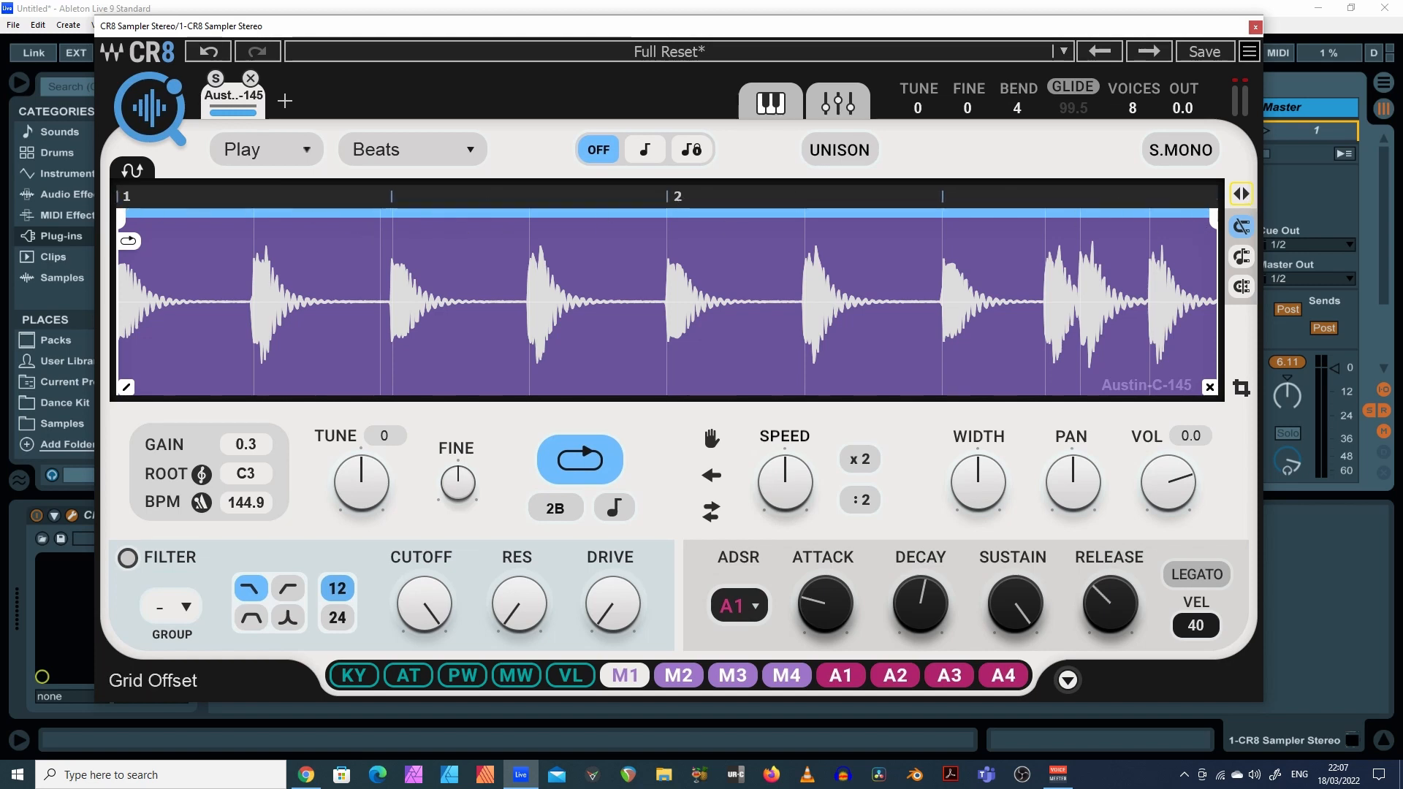
{"action": "left_click_drag", "start_coordinate": [1242, 194], "coordinate": [1237, 193]}
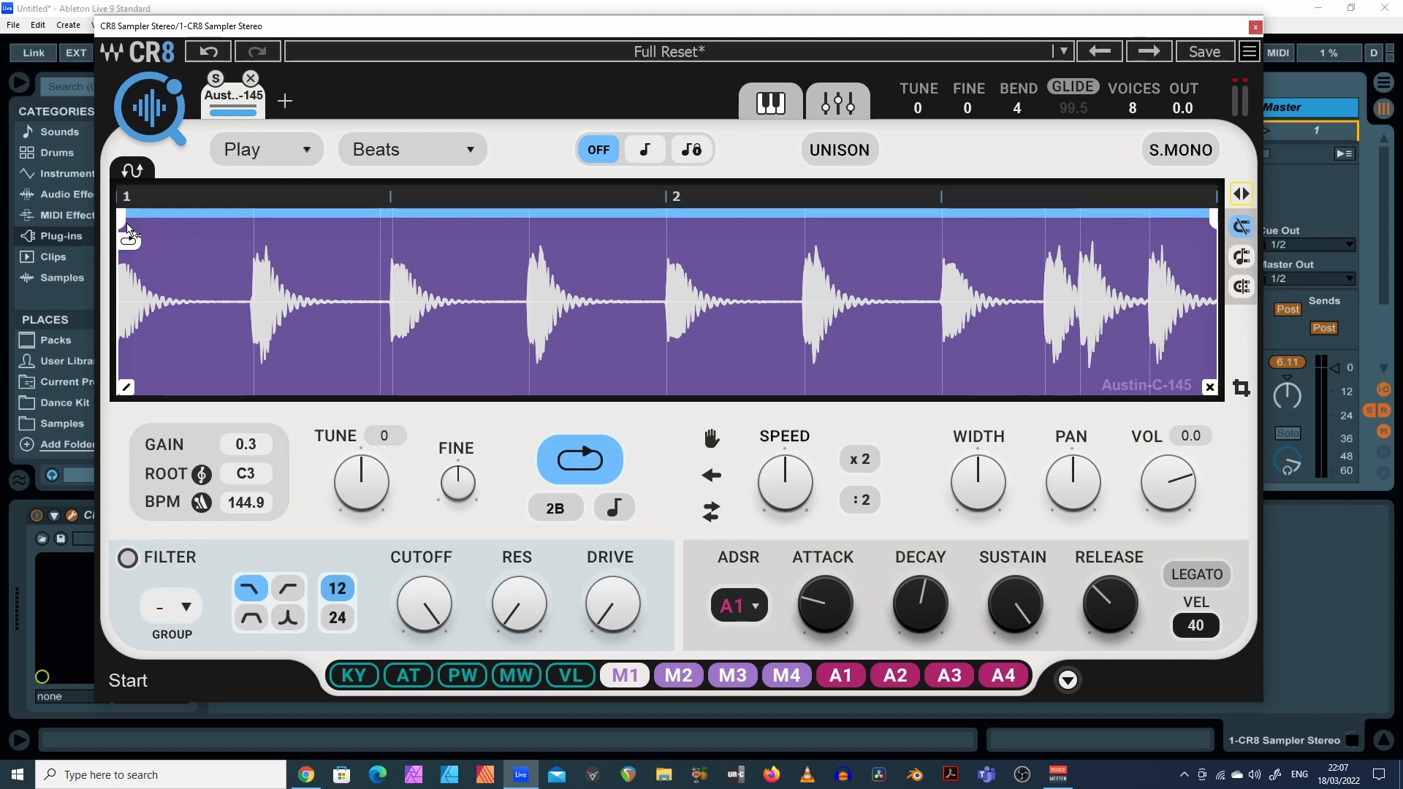
With snapping off, try a shorter loop selection inside the sample, play it and move its start earlier
{"action": "left_click_drag", "start_coordinate": [129, 229], "coordinate": [344, 218]}
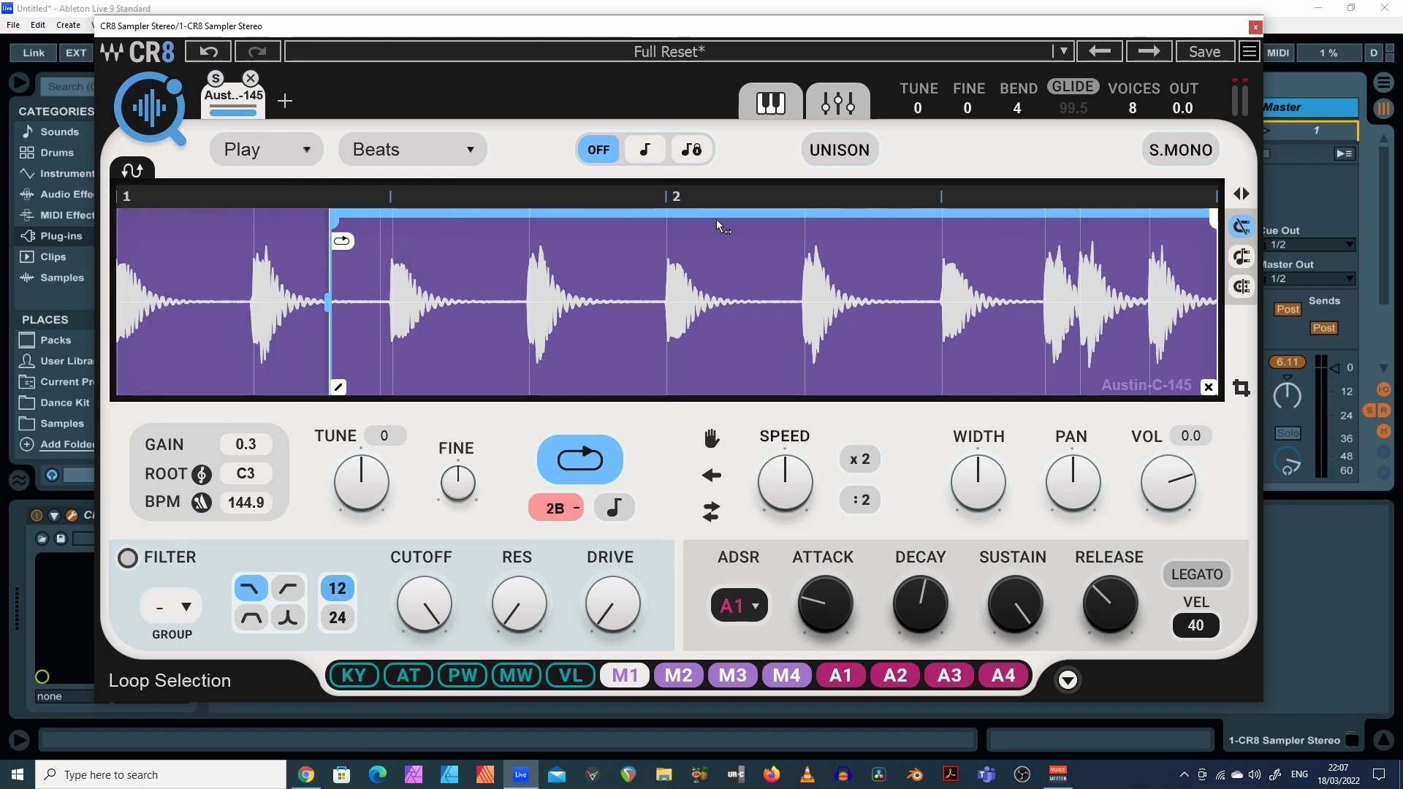
{"action": "left_click_drag", "start_coordinate": [1216, 225], "coordinate": [709, 235]}
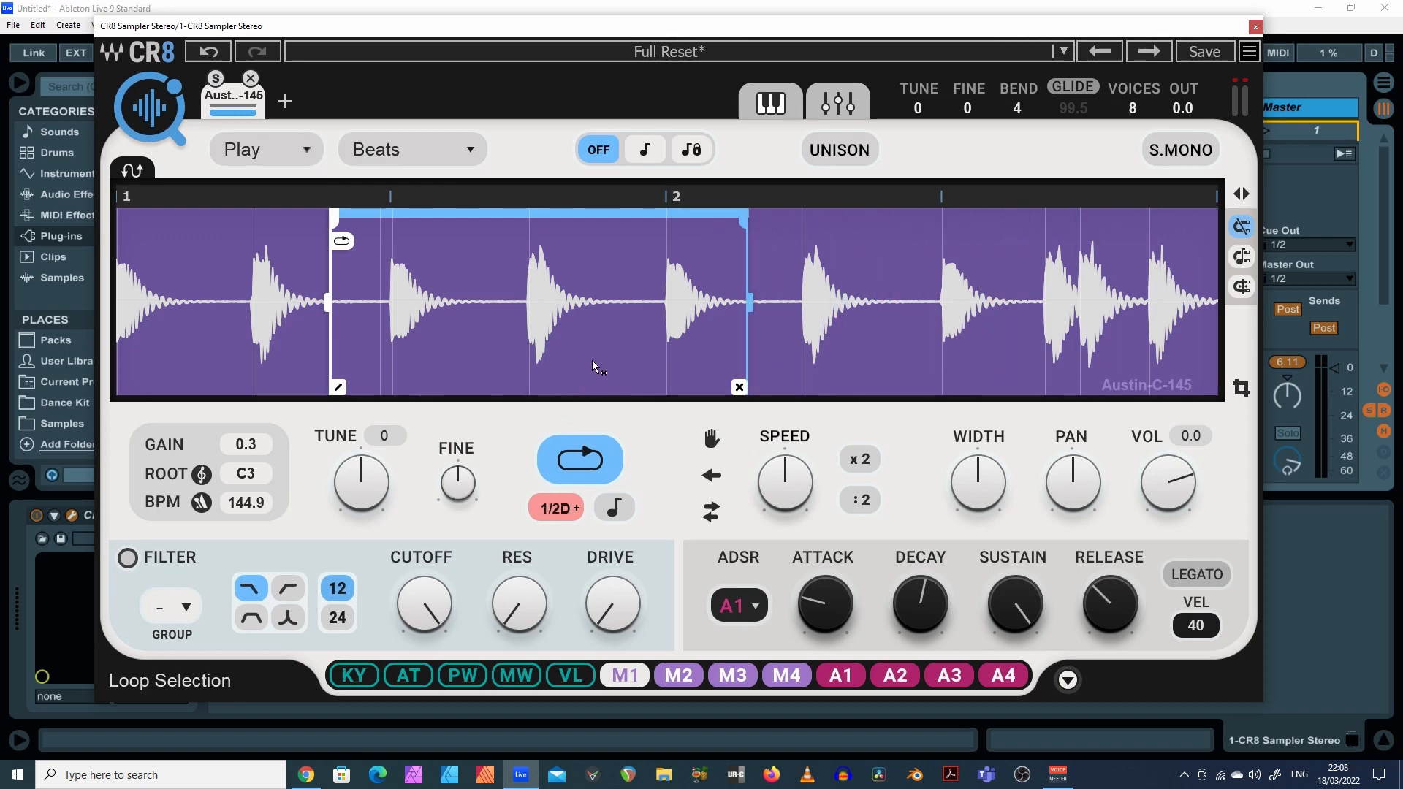
{"action": "key", "text": "a"}
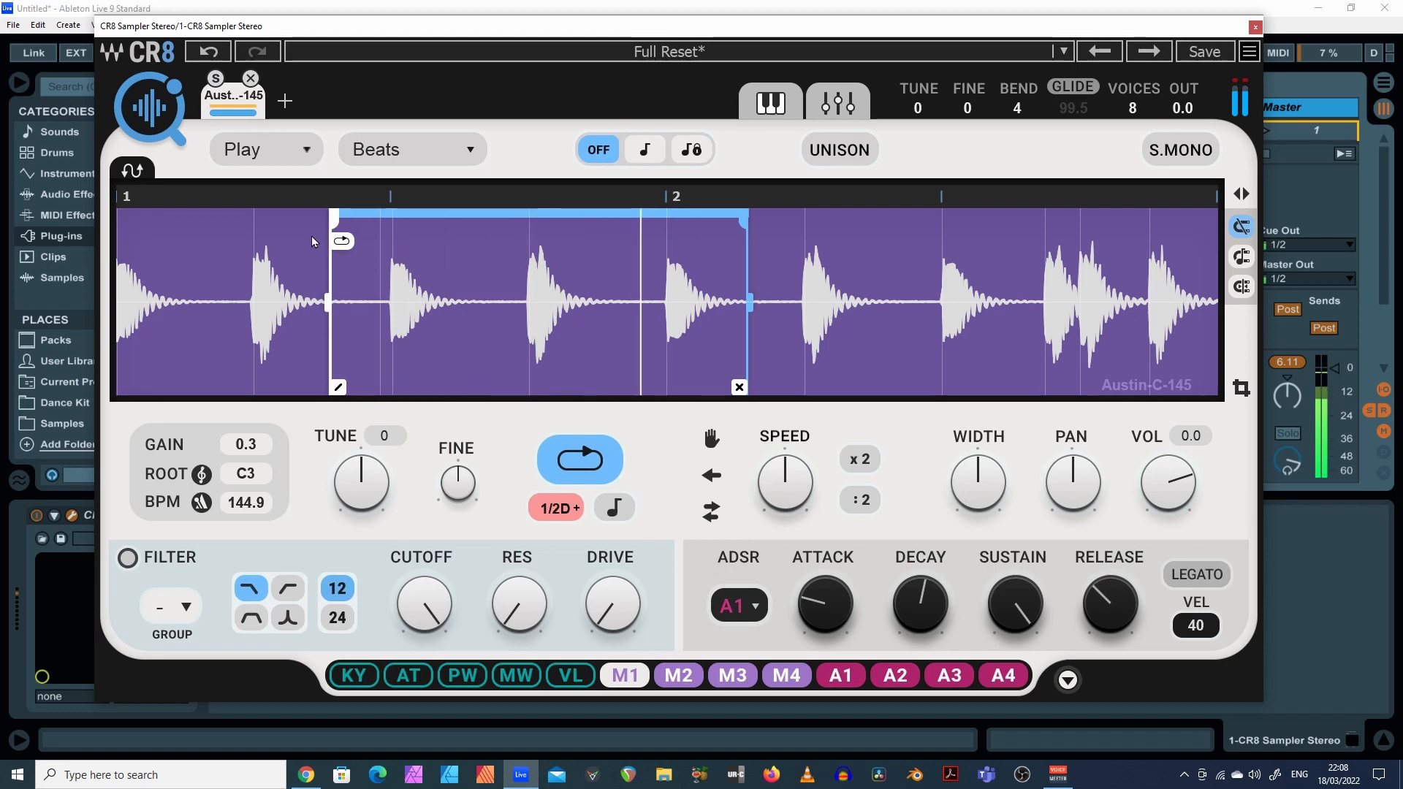
{"action": "left_click_drag", "start_coordinate": [333, 229], "coordinate": [205, 234]}
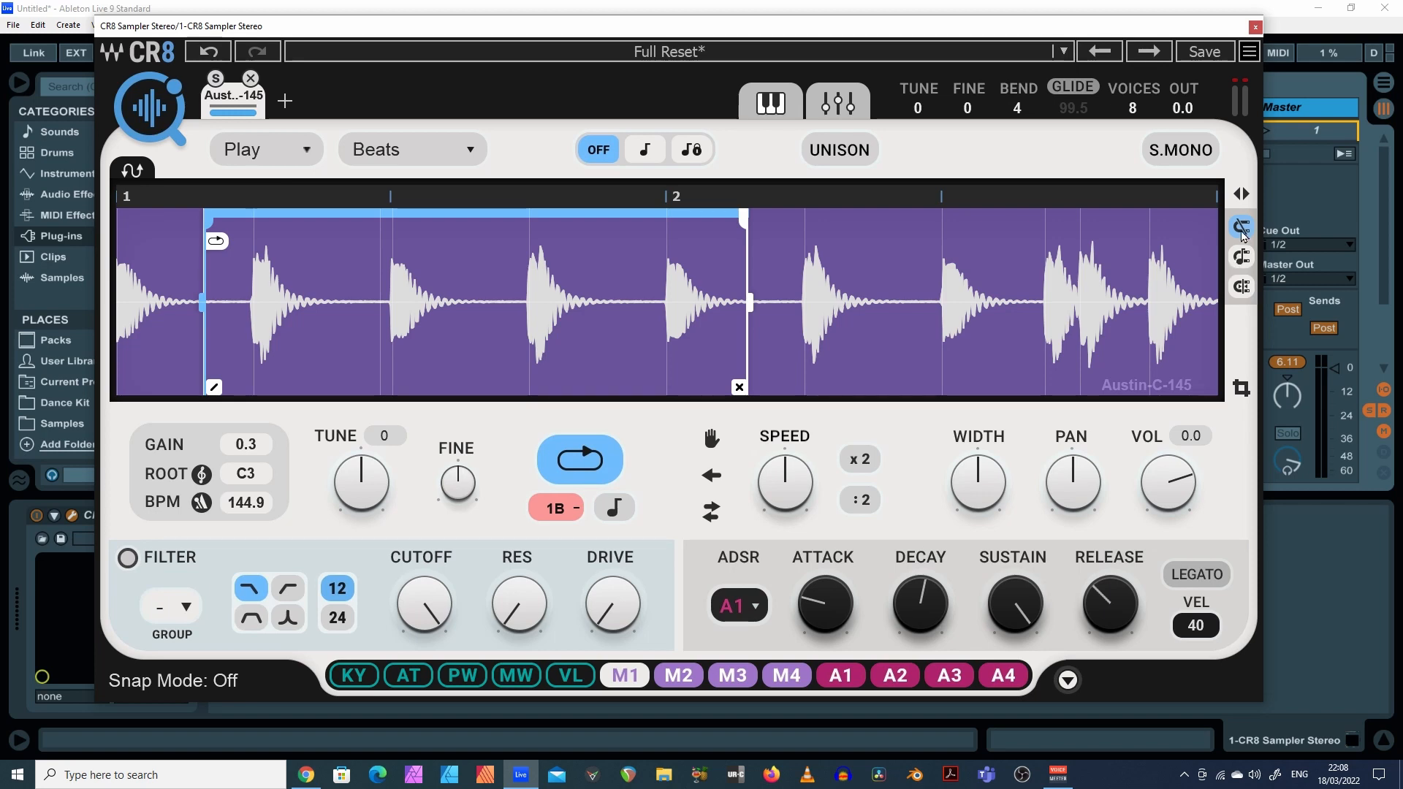
Set the snap mode to Beats and try moving both loop markers, ending with the whole sample selected
{"action": "left_click", "coordinate": [1248, 261]}
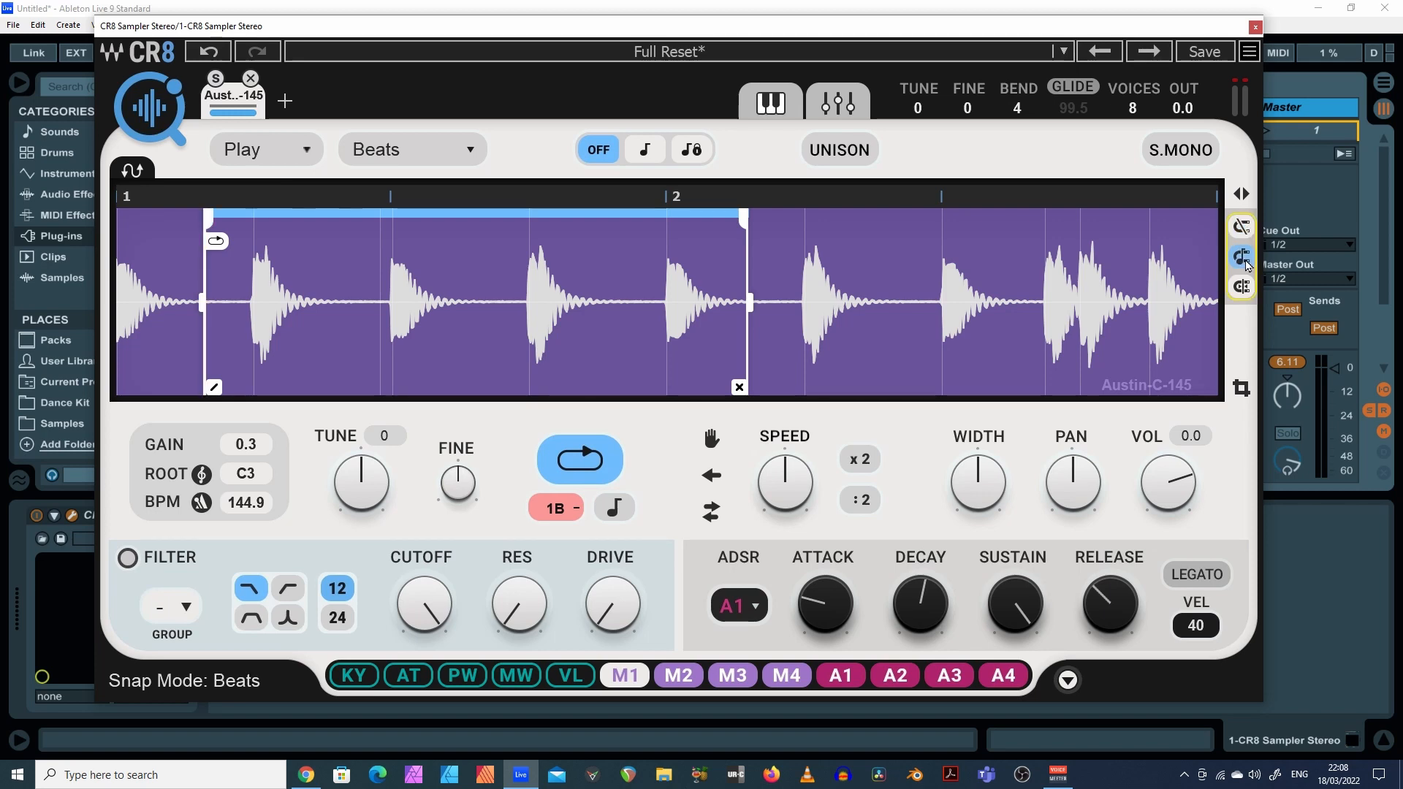
{"action": "left_click_drag", "start_coordinate": [217, 228], "coordinate": [634, 223]}
{"action": "left_click_drag", "start_coordinate": [747, 224], "coordinate": [1152, 226]}
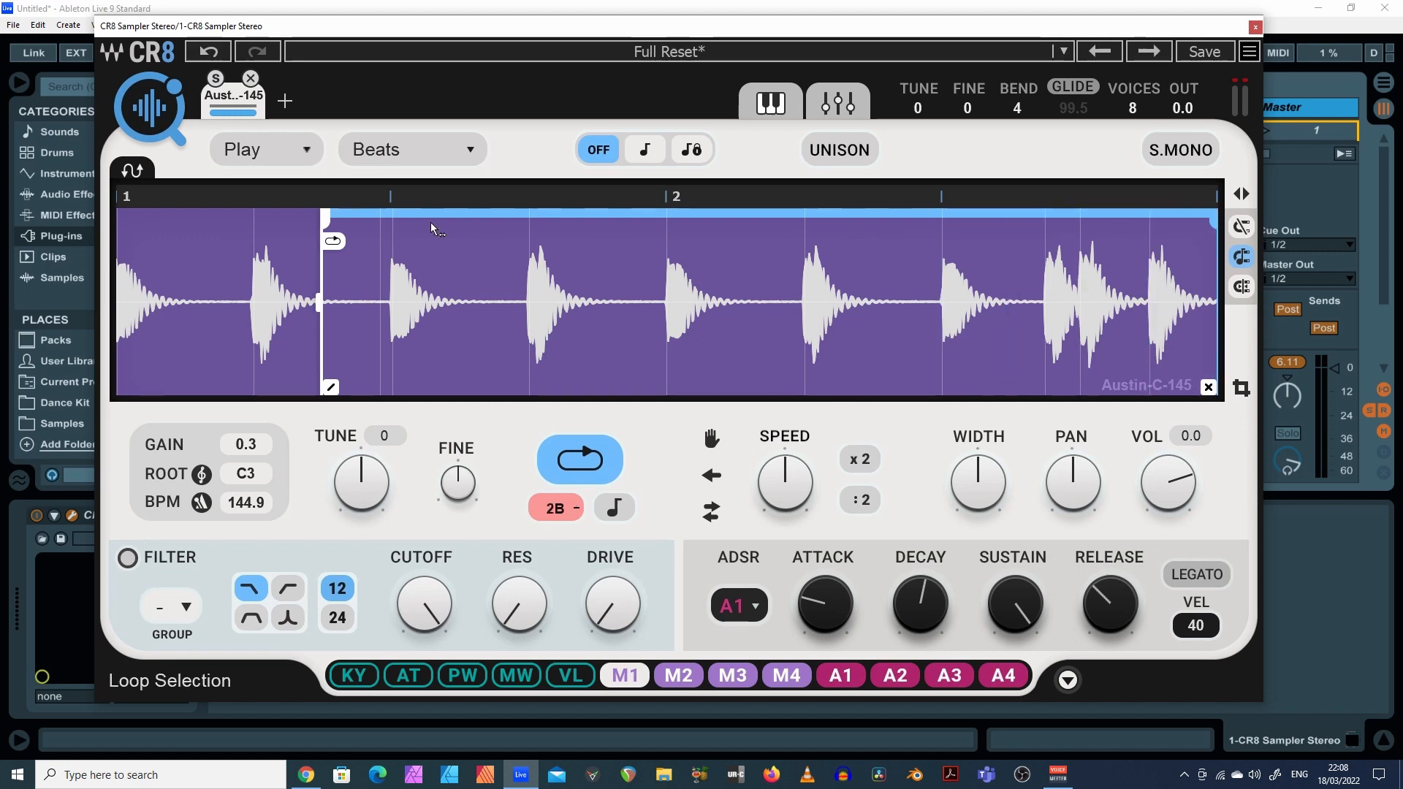
{"action": "left_click_drag", "start_coordinate": [334, 213], "coordinate": [182, 234]}
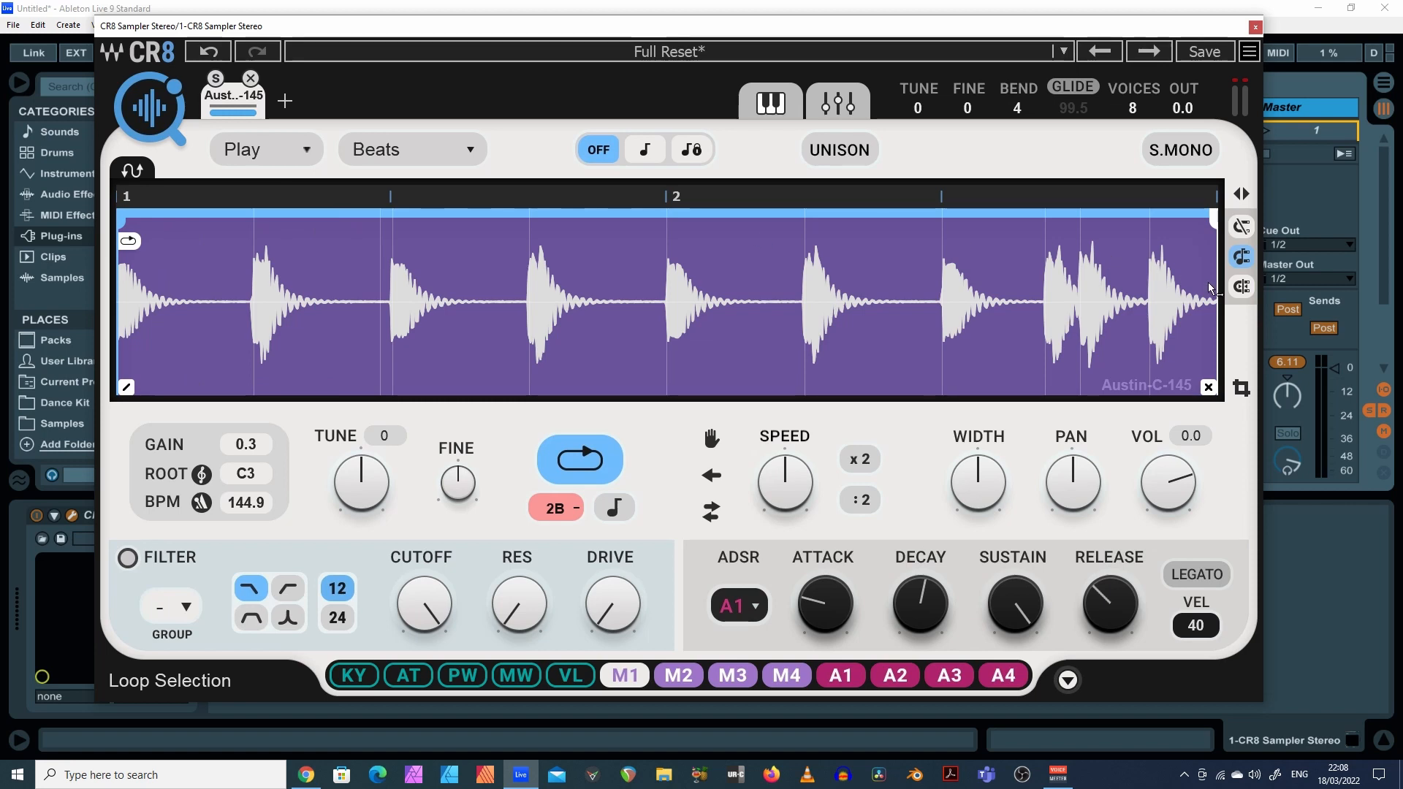
Try the third snap mode by moving the loop start and restoring it, and return the snap mode to Beats
{"action": "left_click", "coordinate": [1242, 287]}
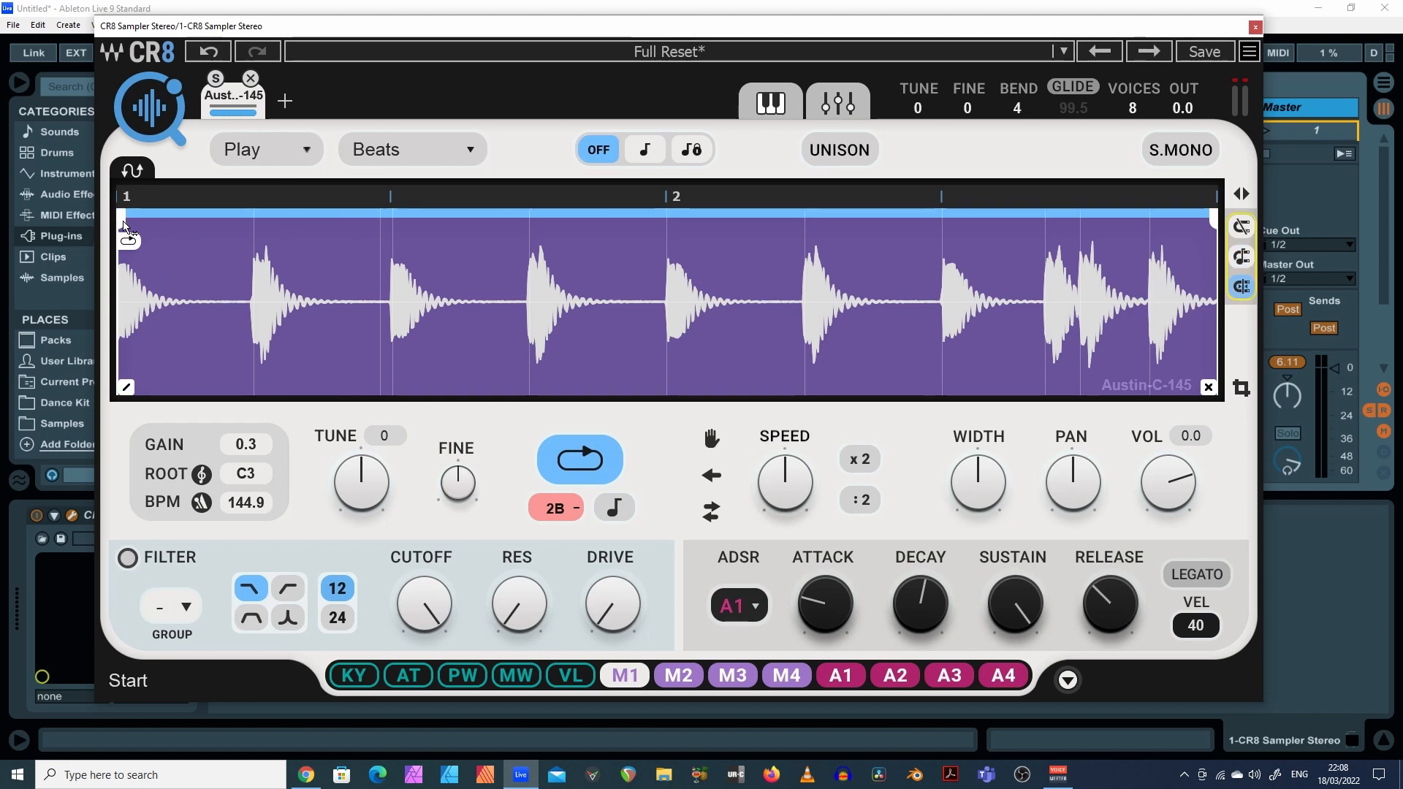
{"action": "left_click_drag", "start_coordinate": [120, 219], "coordinate": [541, 231]}
{"action": "left_click_drag", "start_coordinate": [314, 238], "coordinate": [124, 234]}
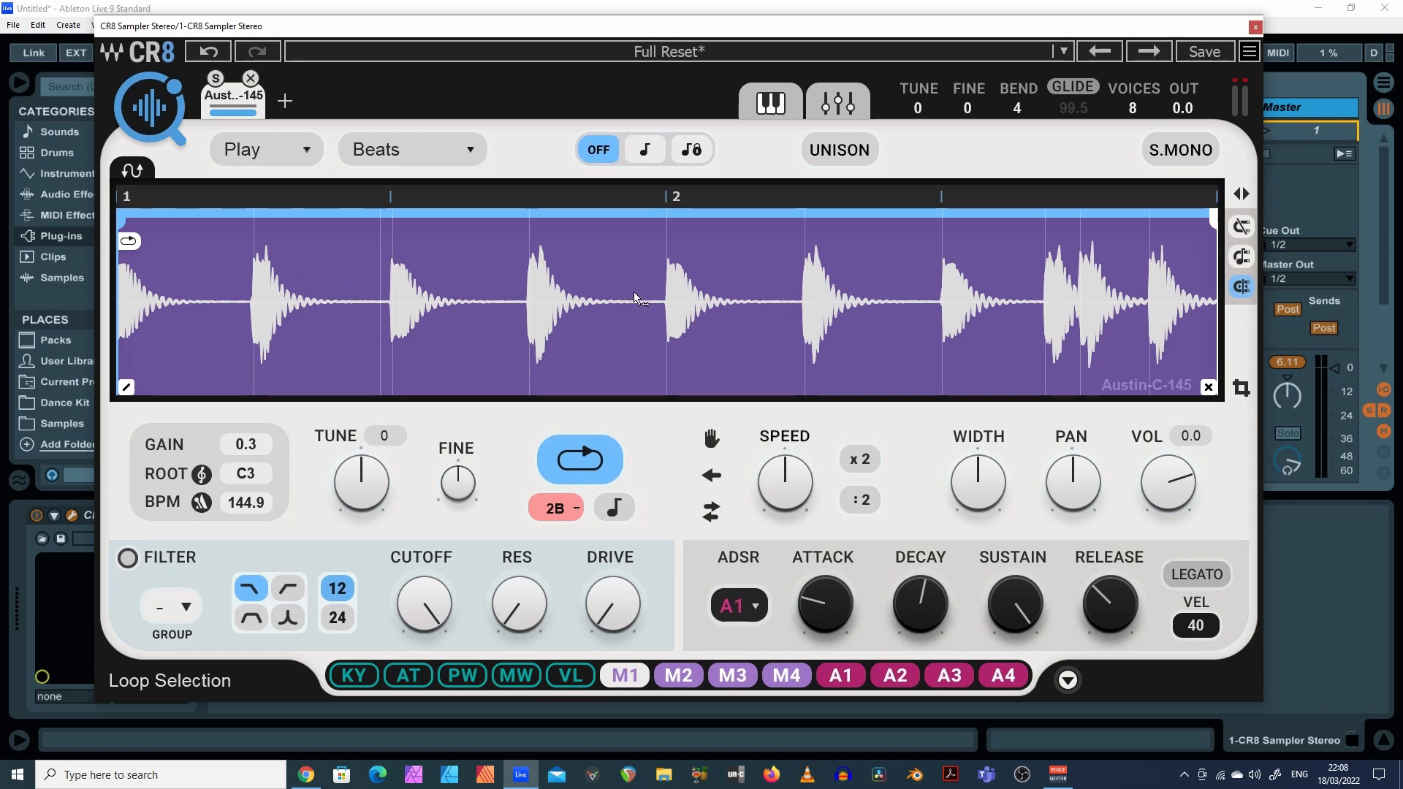
{"action": "left_click", "coordinate": [1242, 256]}
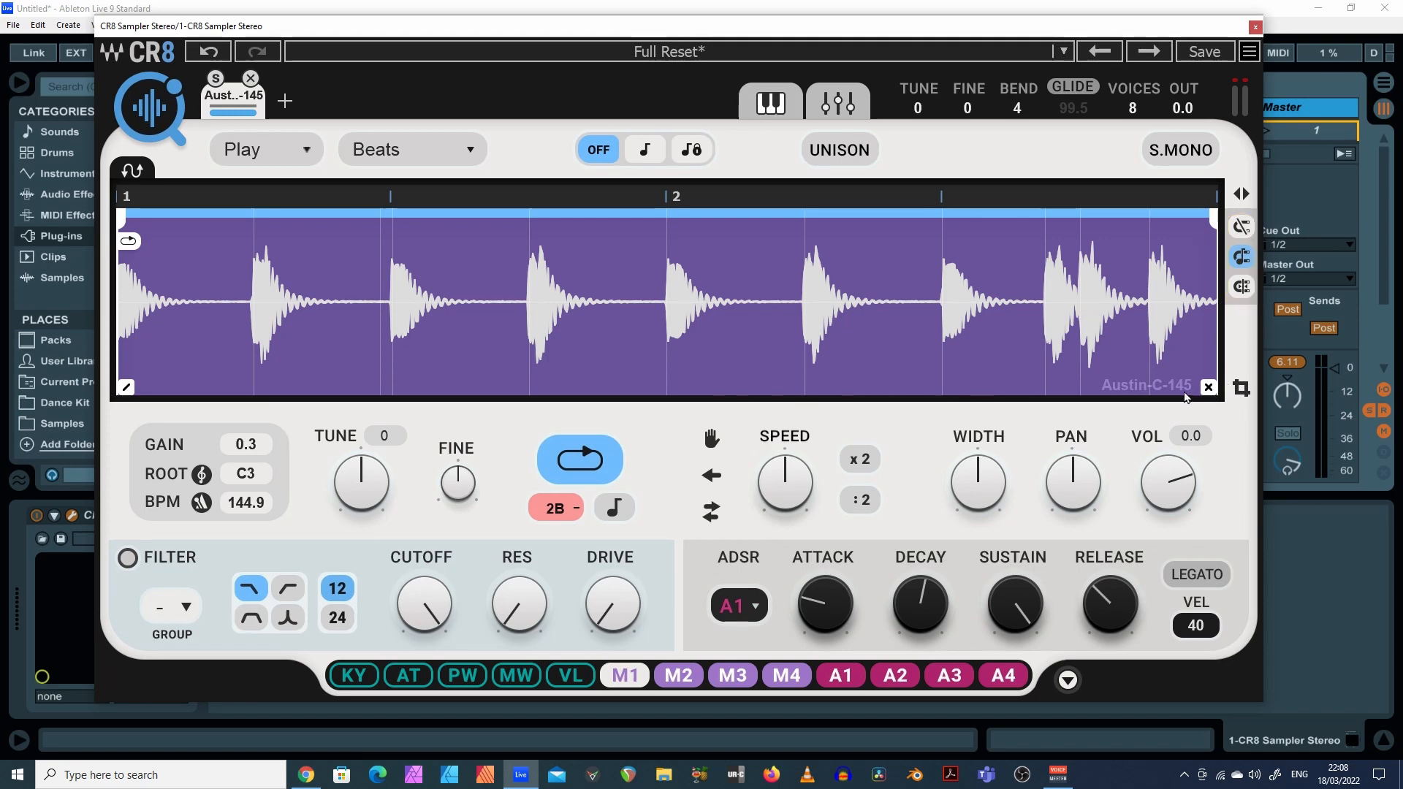
Try a long fade-out and a long fade-in on the loop, removing each fade again
{"action": "left_click_drag", "start_coordinate": [1210, 389], "coordinate": [932, 387]}
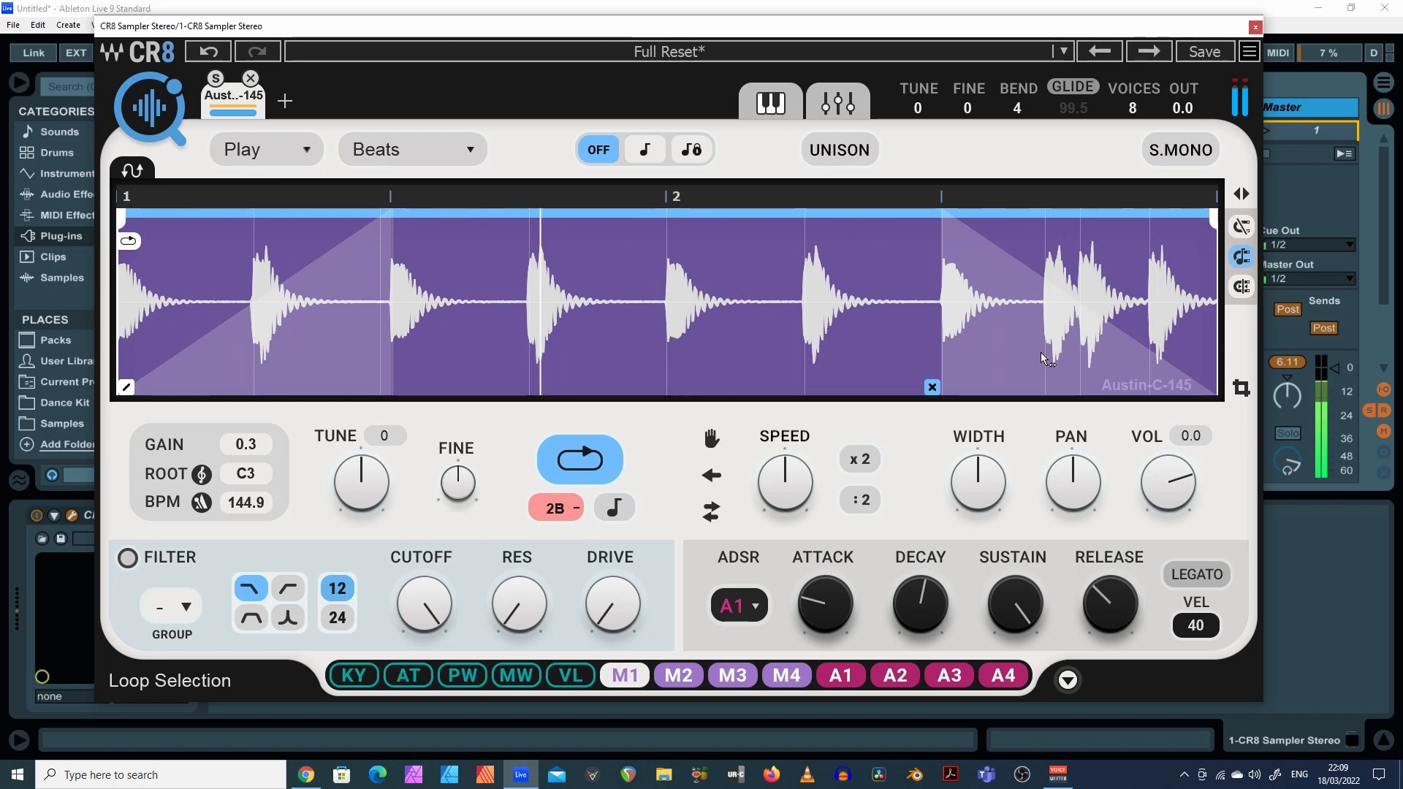
{"action": "left_click_drag", "start_coordinate": [387, 371], "coordinate": [273, 372]}
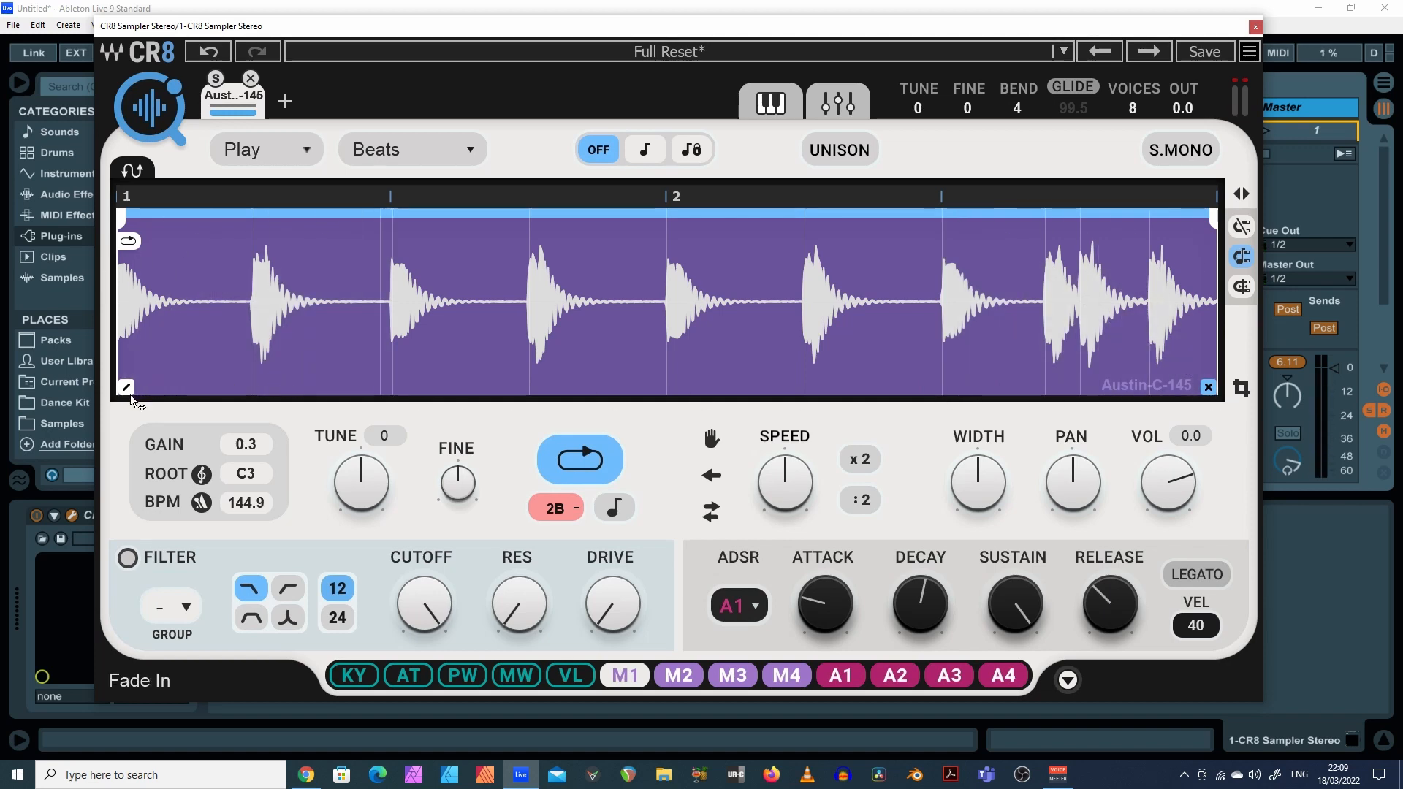
{"action": "left_click_drag", "start_coordinate": [131, 397], "coordinate": [589, 388]}
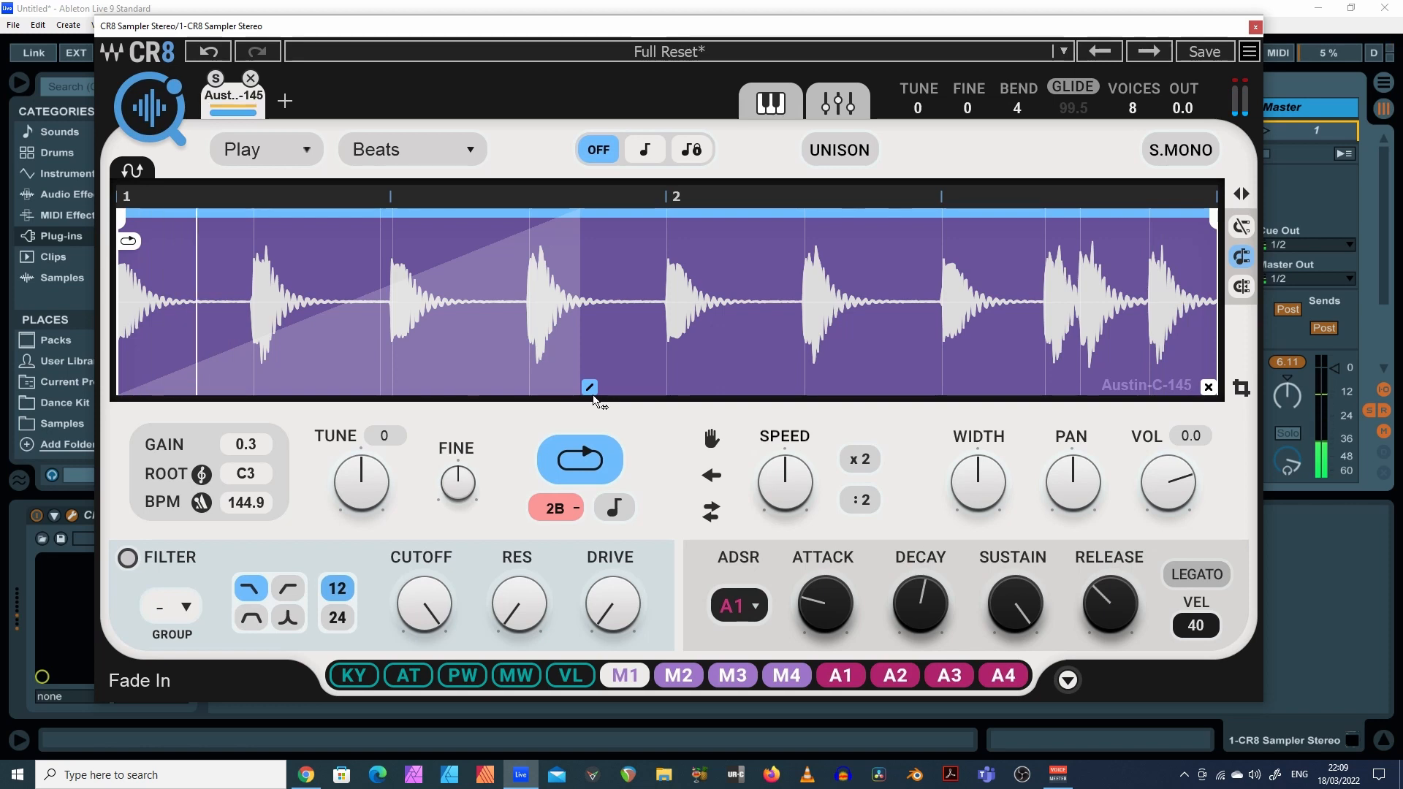
{"action": "left_click_drag", "start_coordinate": [590, 388], "coordinate": [127, 388]}
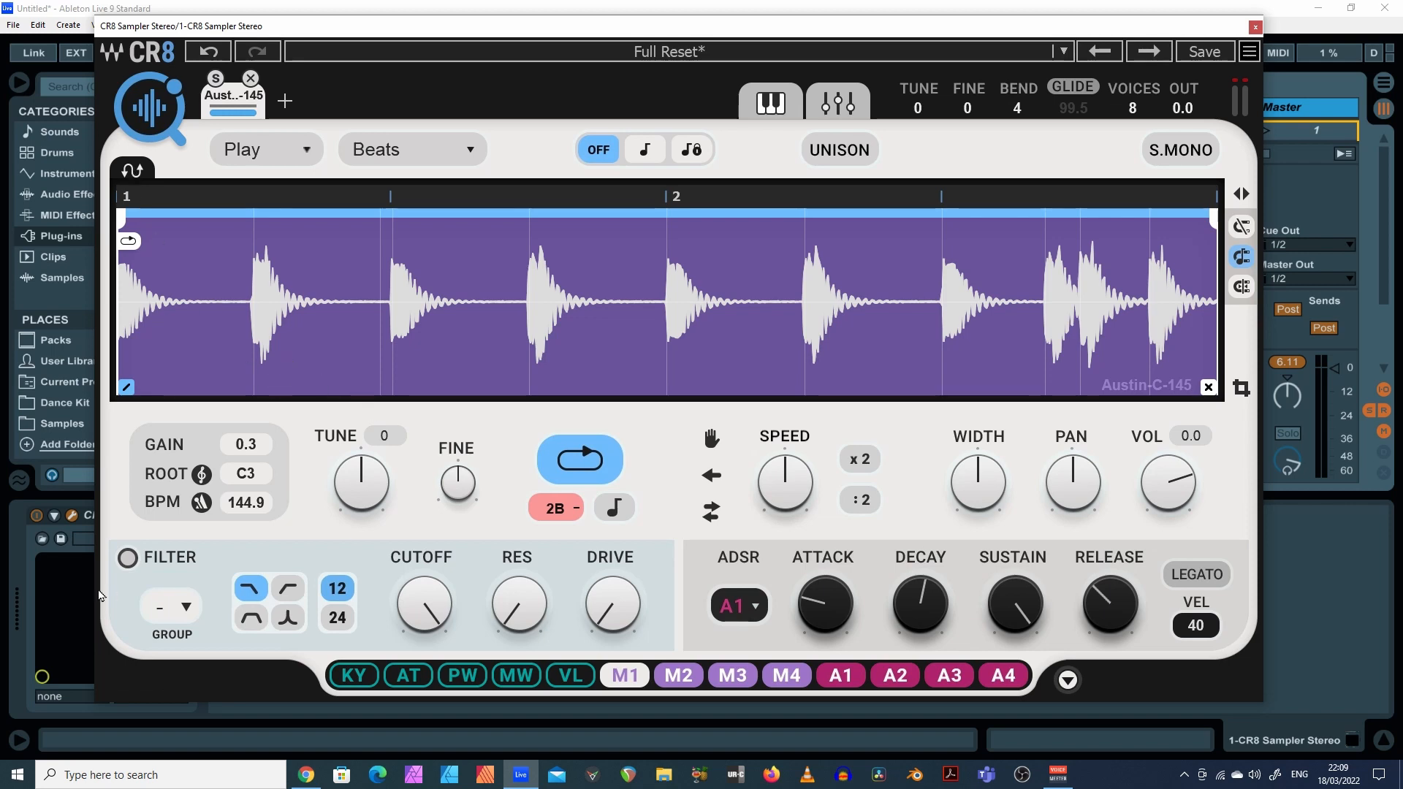
Turn on the low-pass filter and lower its cutoff to slightly above the middle of its range
{"action": "left_click", "coordinate": [127, 560]}
{"action": "left_click_drag", "start_coordinate": [423, 604], "coordinate": [424, 665]}
{"action": "left_click_drag", "start_coordinate": [428, 595], "coordinate": [428, 604]}
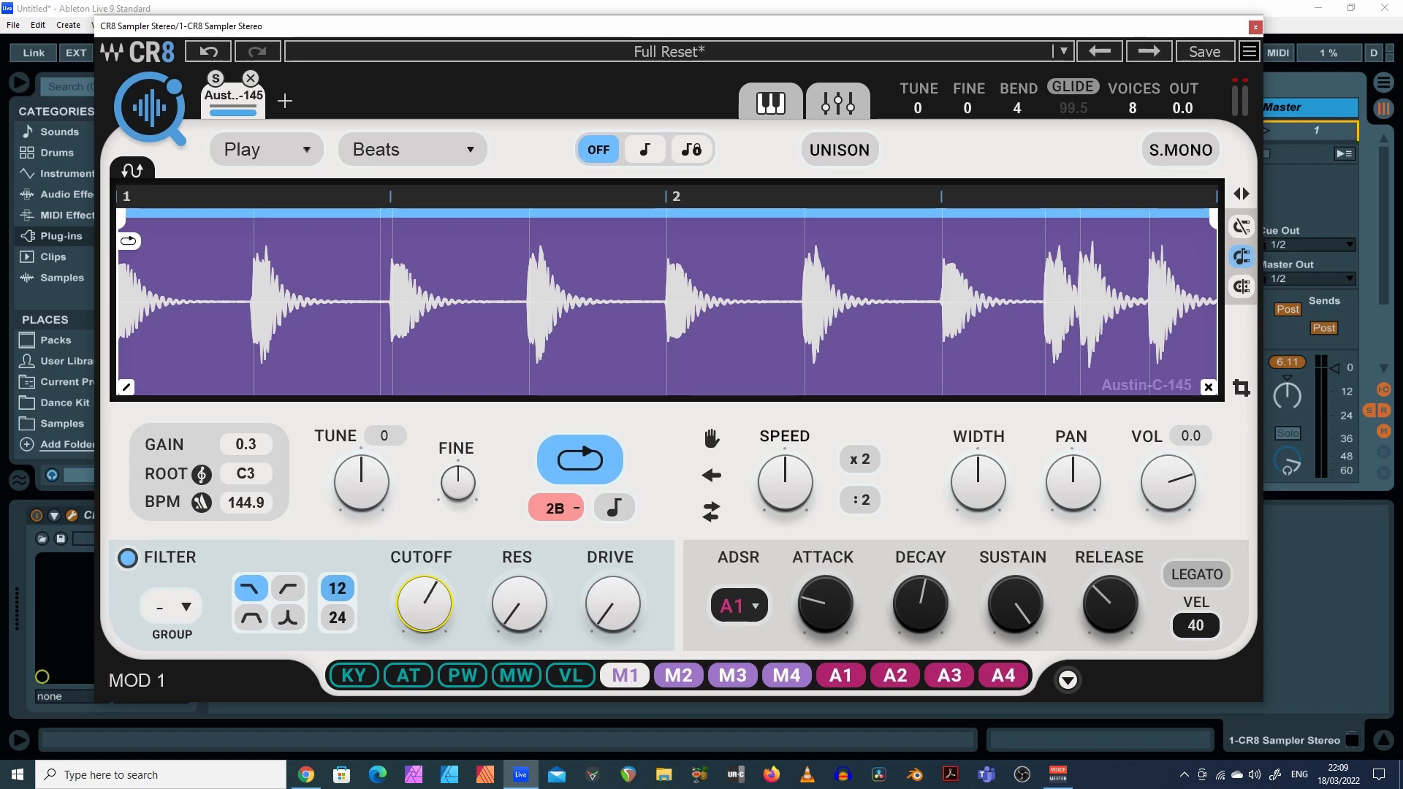
Assign modulator M1 to the filter cutoff and raise the filter resonance to 16
{"action": "left_click_drag", "start_coordinate": [625, 675], "coordinate": [424, 603]}
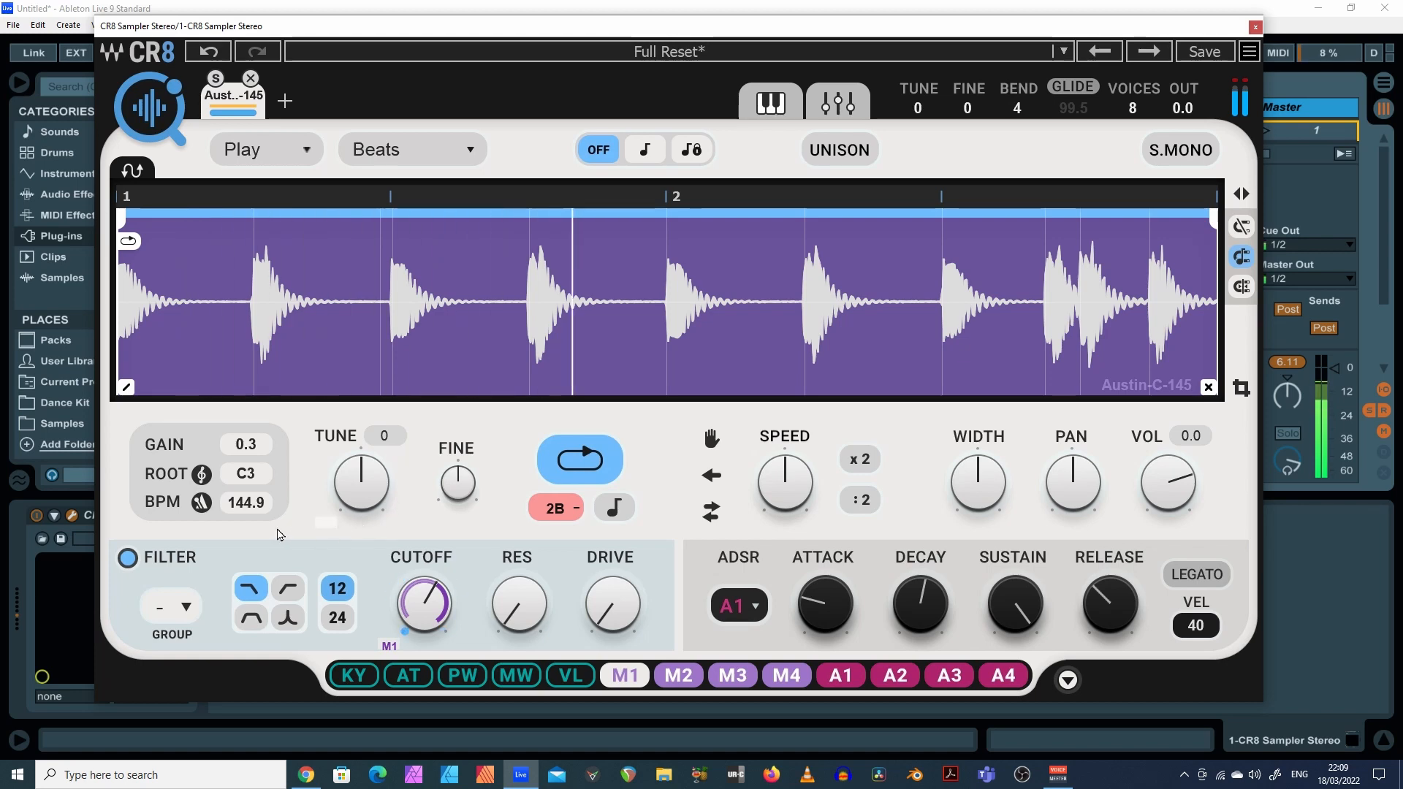
{"action": "left_click_drag", "start_coordinate": [518, 603], "coordinate": [519, 589]}
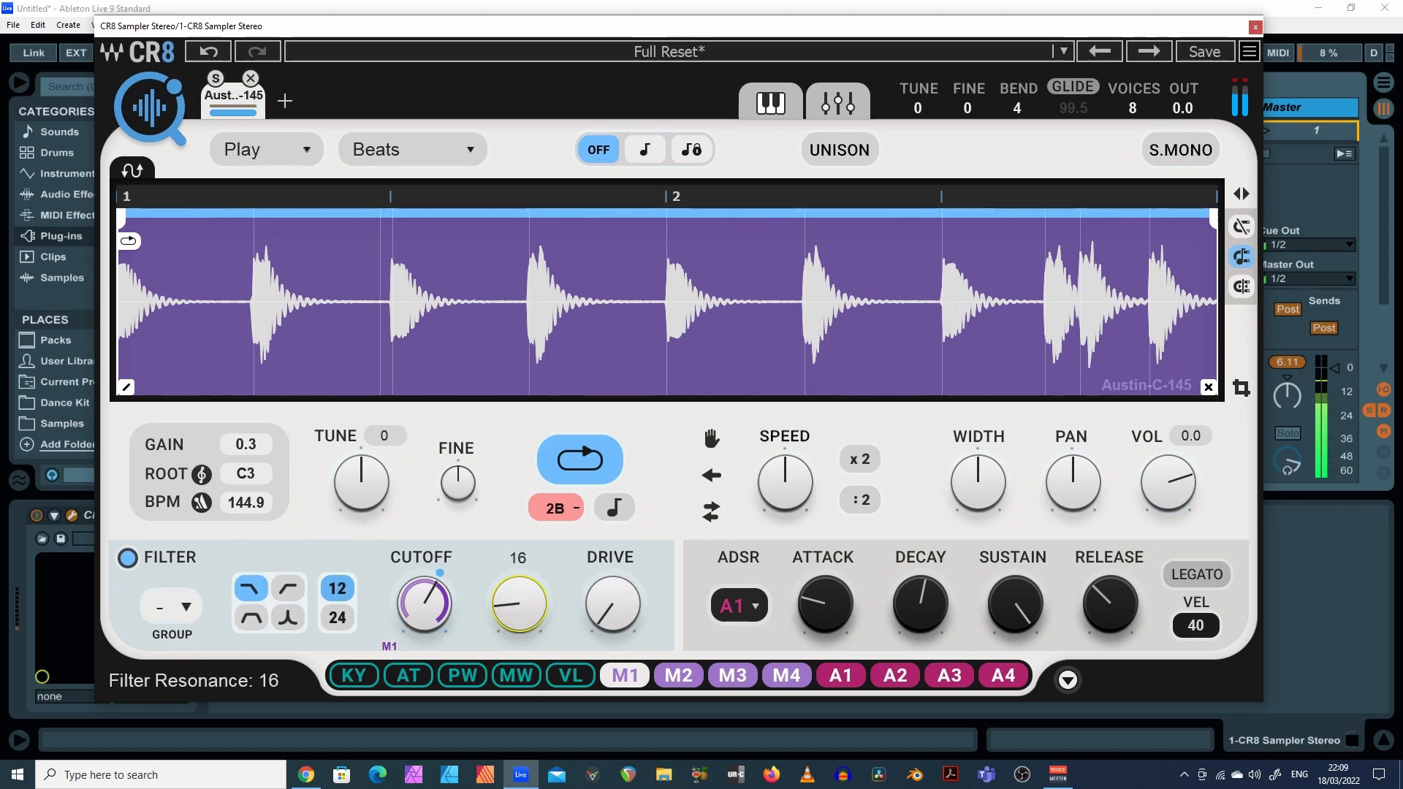
Increase the filter drive and the stereo width of the loop, and set its pan to 23.8
{"action": "left_click_drag", "start_coordinate": [614, 629], "coordinate": [618, 634]}
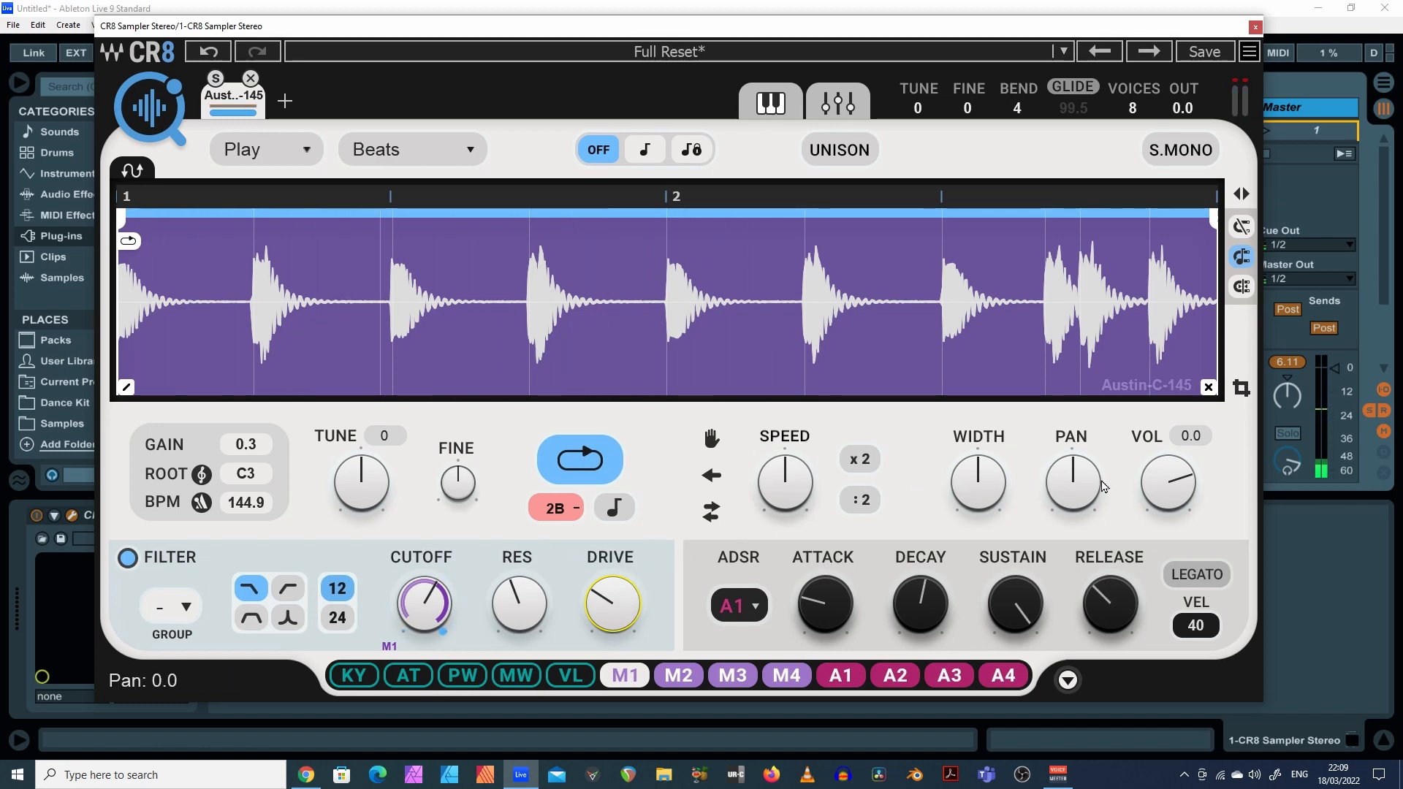
{"action": "left_click_drag", "start_coordinate": [1073, 482], "coordinate": [1072, 465]}
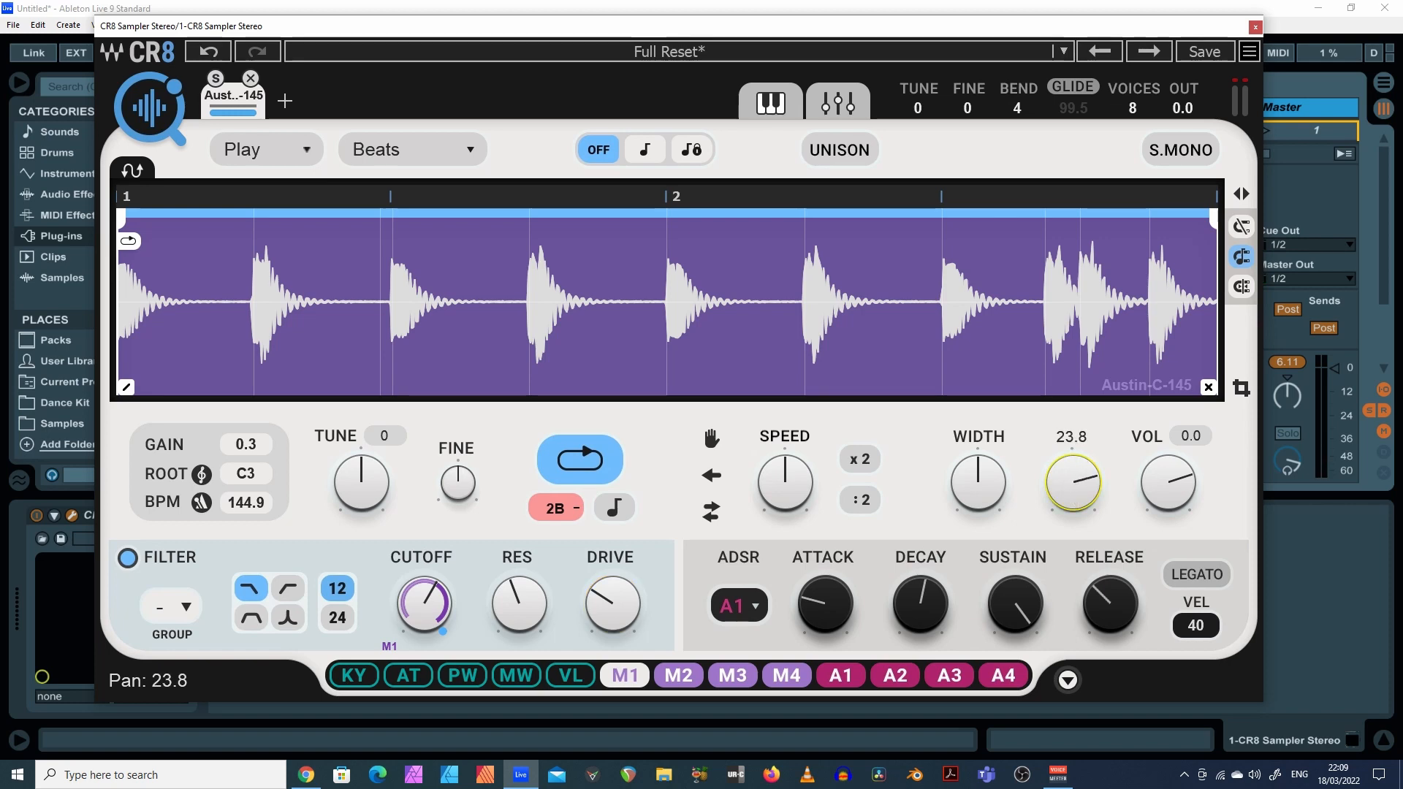
{"action": "left_click_drag", "start_coordinate": [980, 505], "coordinate": [979, 507]}
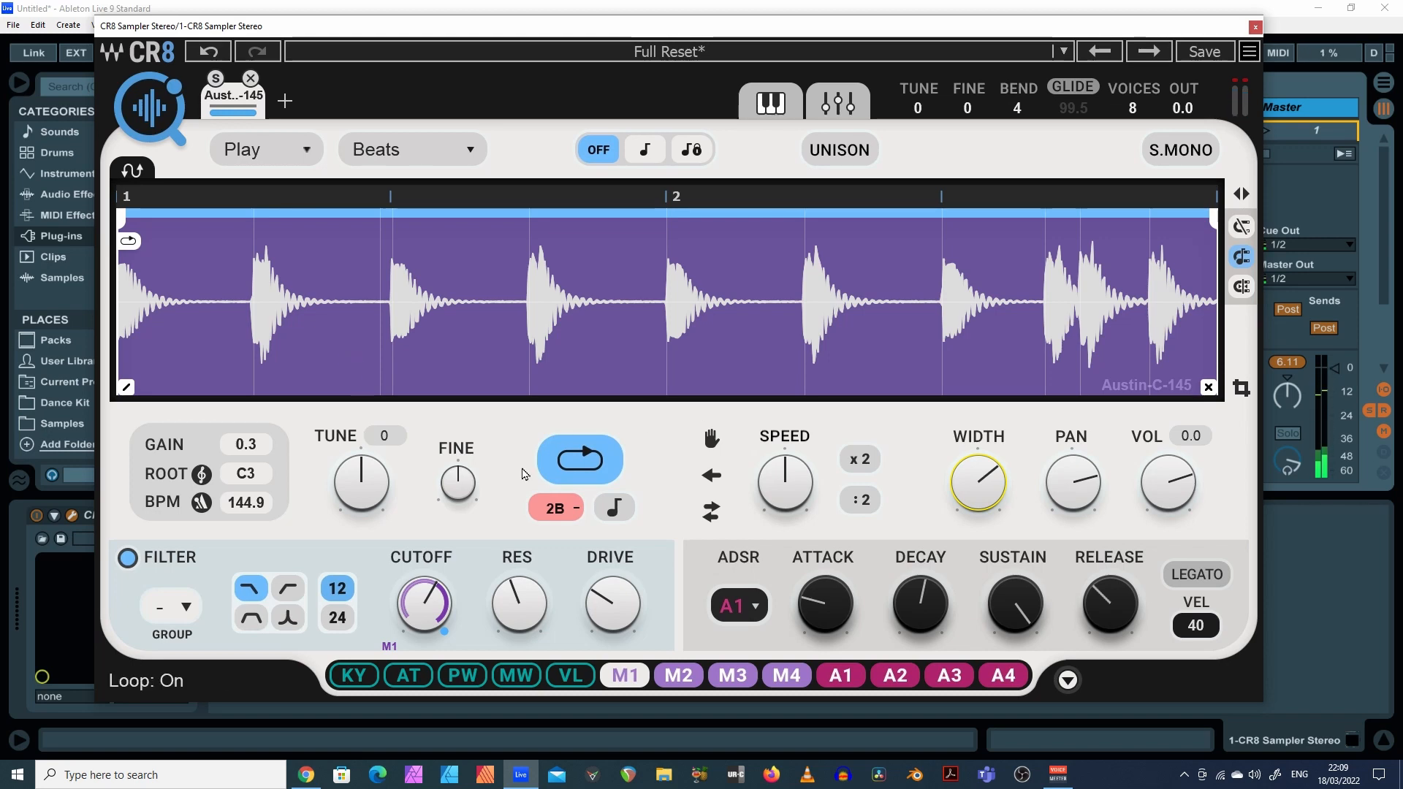
Set the loop's tuning to 11 and raise its fine tuning slightly
{"action": "left_click_drag", "start_coordinate": [372, 508], "coordinate": [374, 509]}
{"action": "left_click_drag", "start_coordinate": [462, 499], "coordinate": [451, 510]}
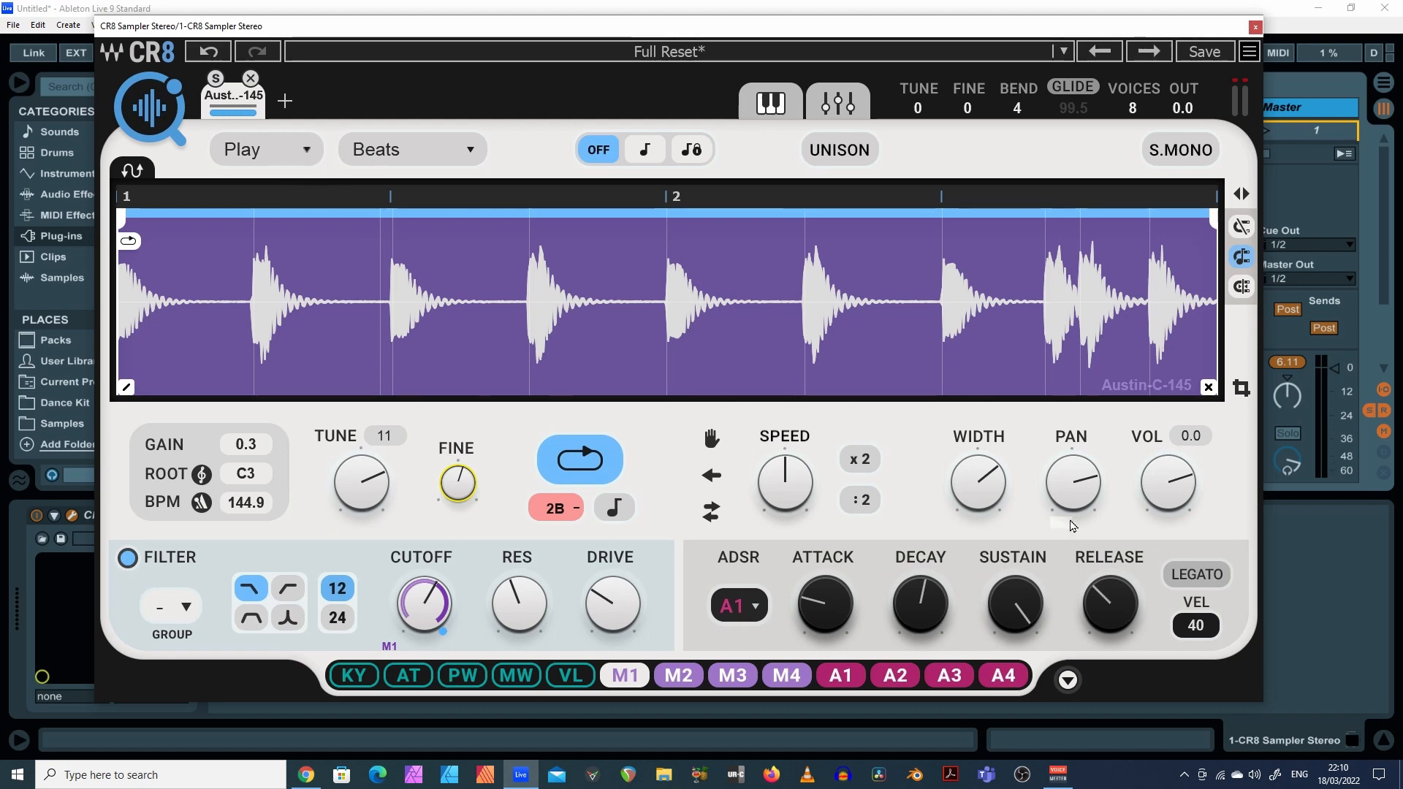
Turn on sample swap mode and replace the loop with Compo-A-140 from the COSMOS sample finder, closing the finder again
{"action": "left_click", "coordinate": [132, 171]}
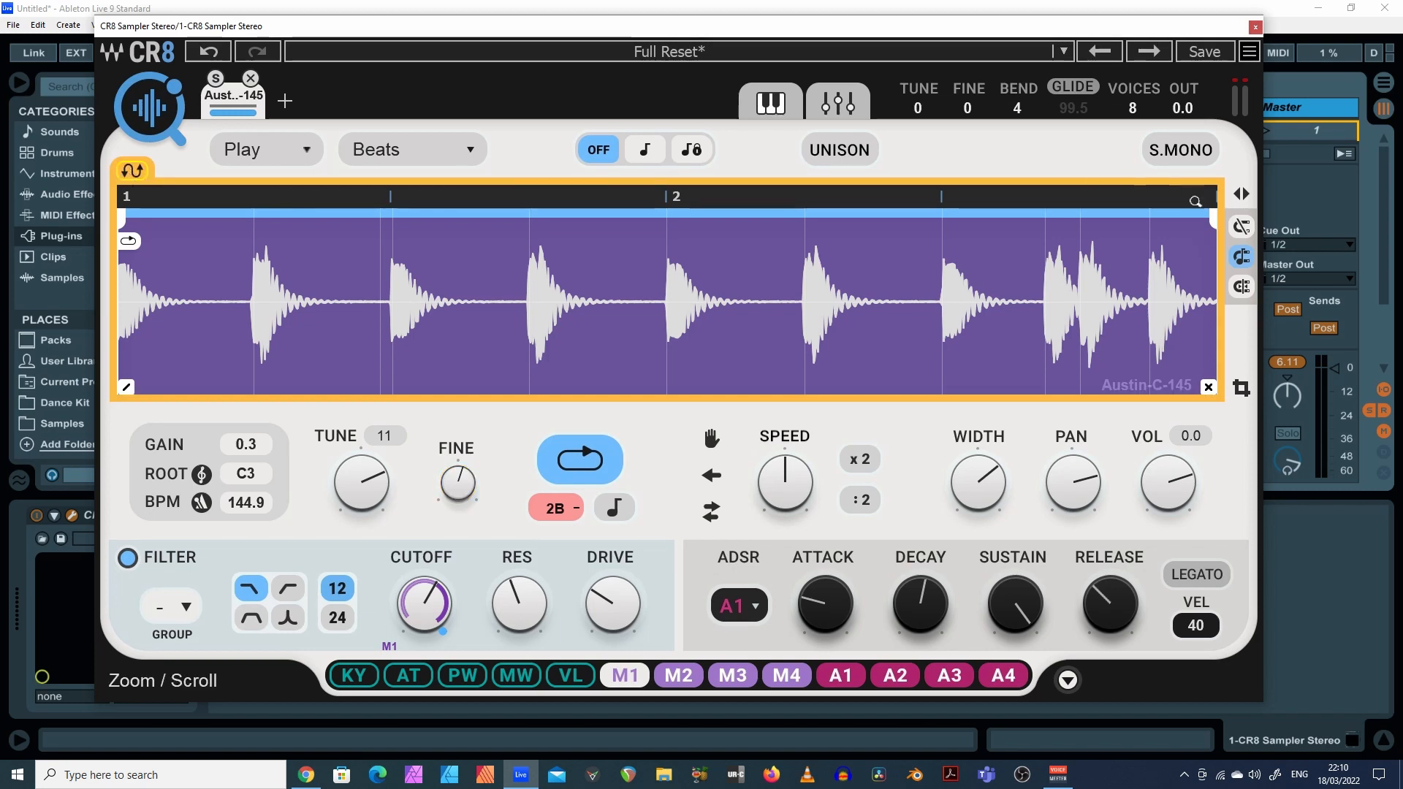
{"action": "left_click", "coordinate": [148, 115]}
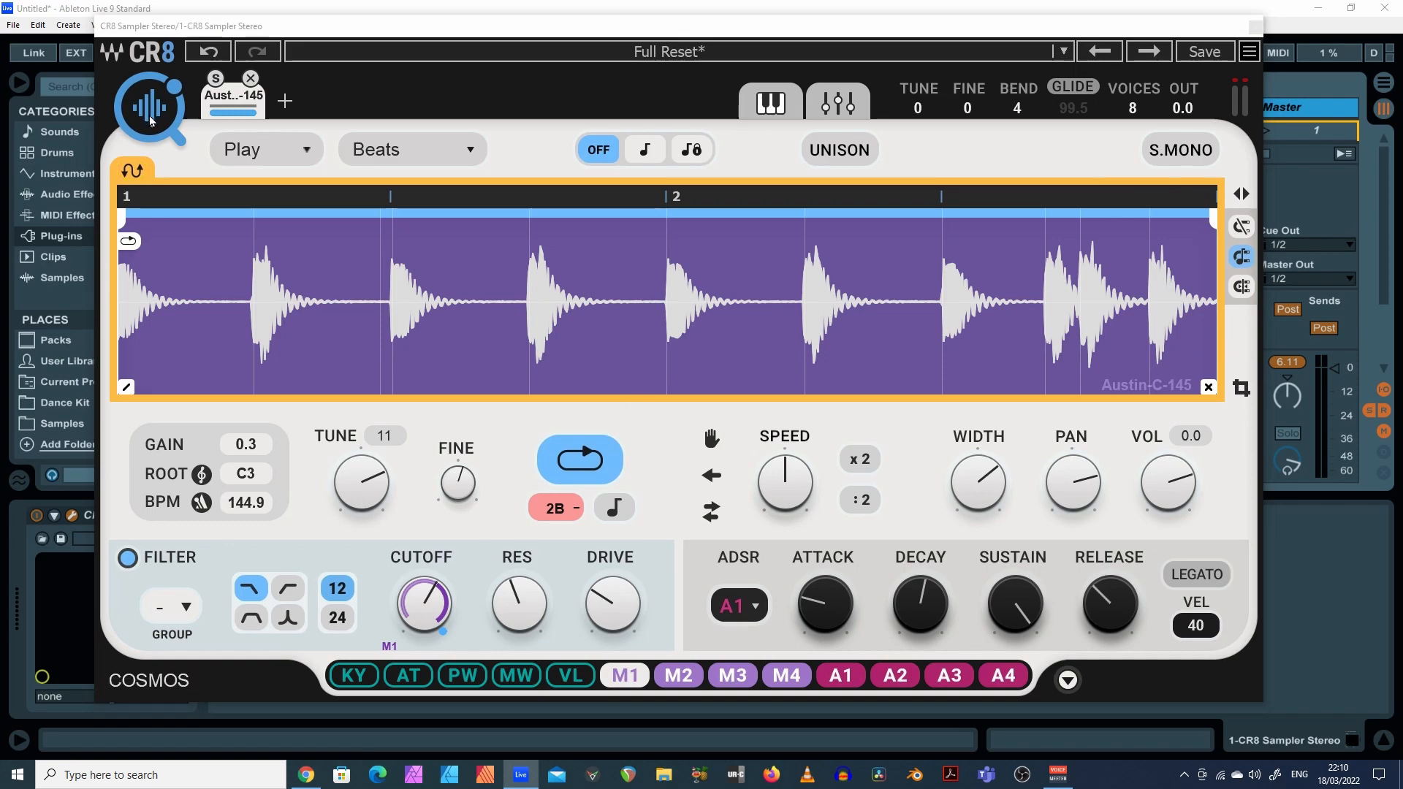
{"action": "scroll", "coordinate": [654, 414], "scroll_direction": "down", "scroll_amount": 3}
{"action": "scroll", "coordinate": [654, 414], "scroll_direction": "down", "scroll_amount": 5}
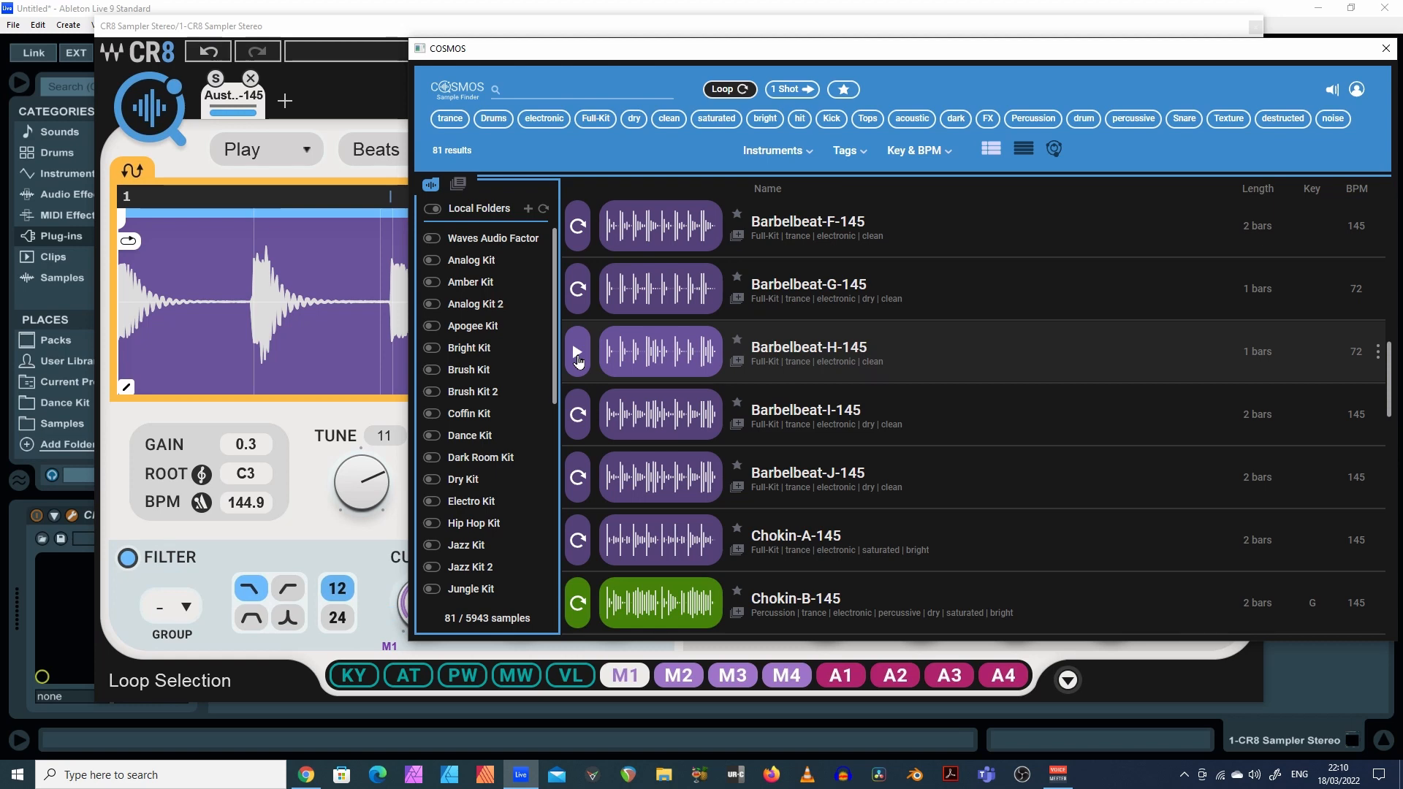
{"action": "scroll", "coordinate": [584, 455], "scroll_direction": "down", "scroll_amount": 5}
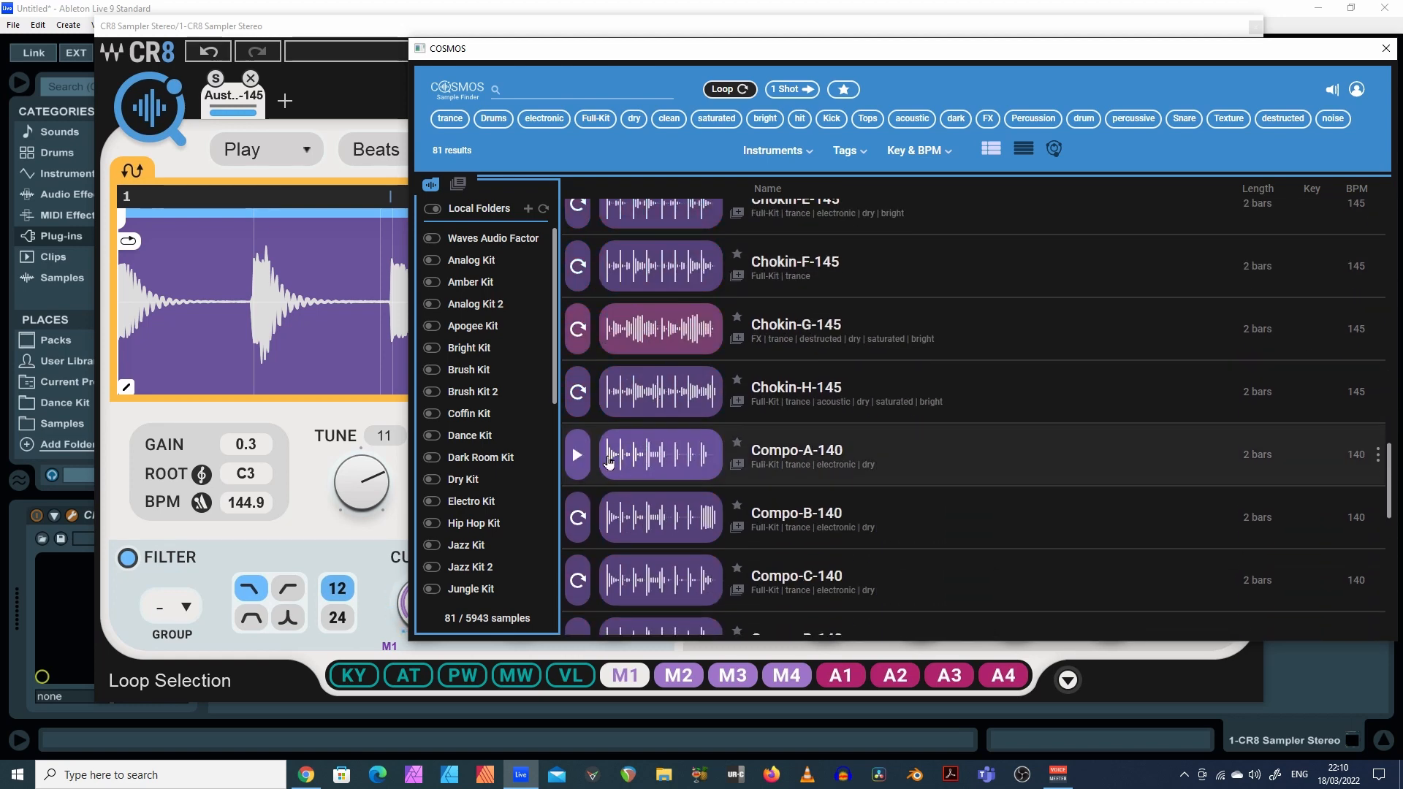
{"action": "left_click_drag", "start_coordinate": [285, 305], "coordinate": [286, 307]}
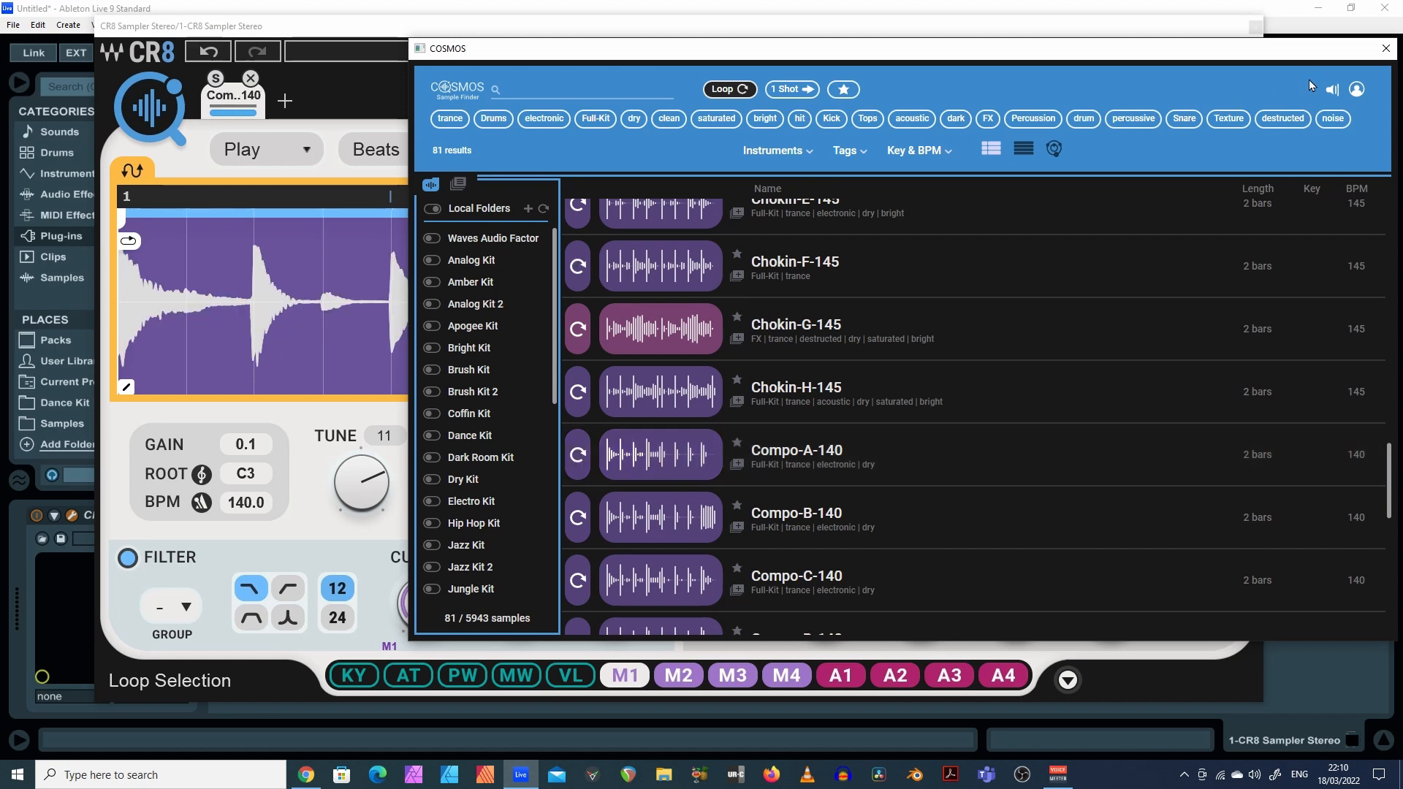
{"action": "left_click", "coordinate": [1382, 56]}
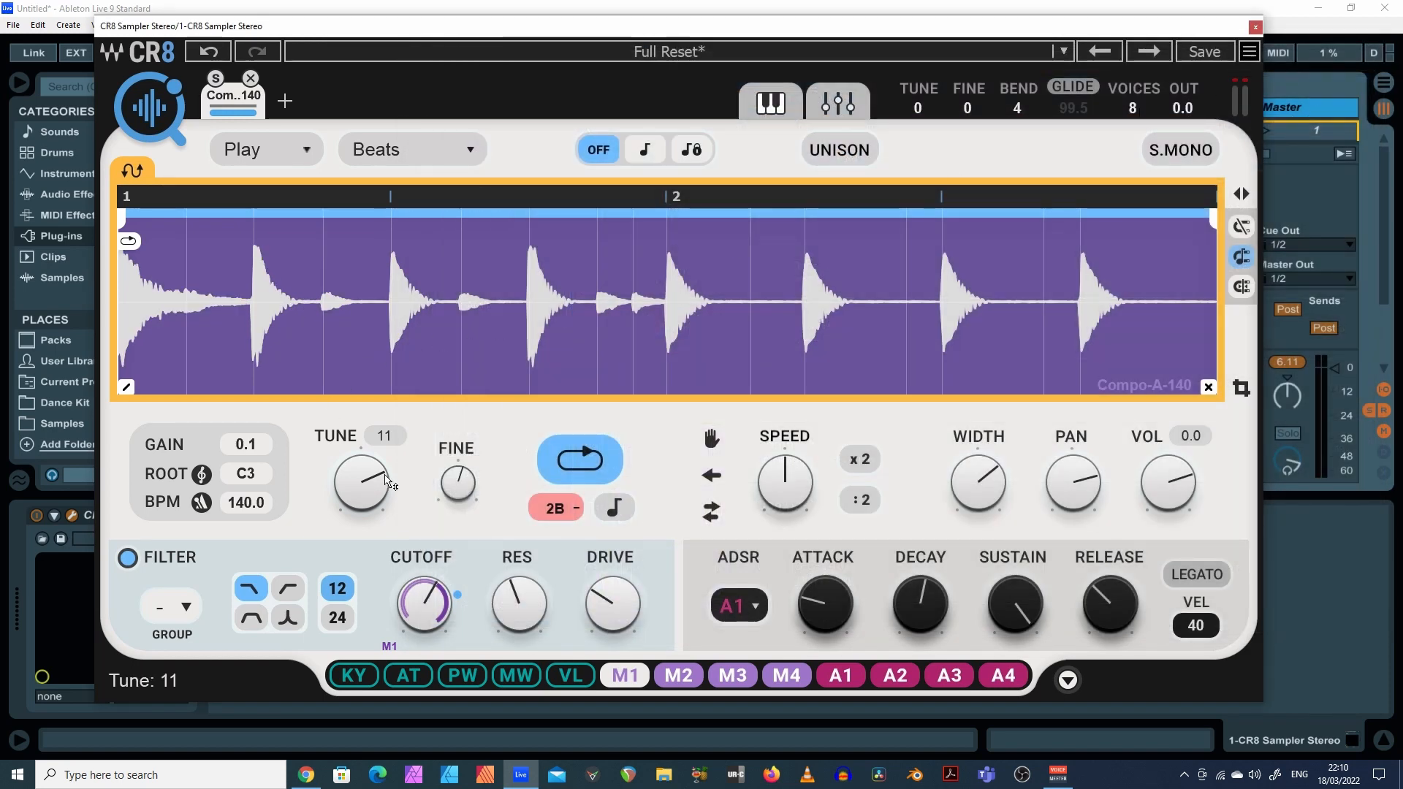